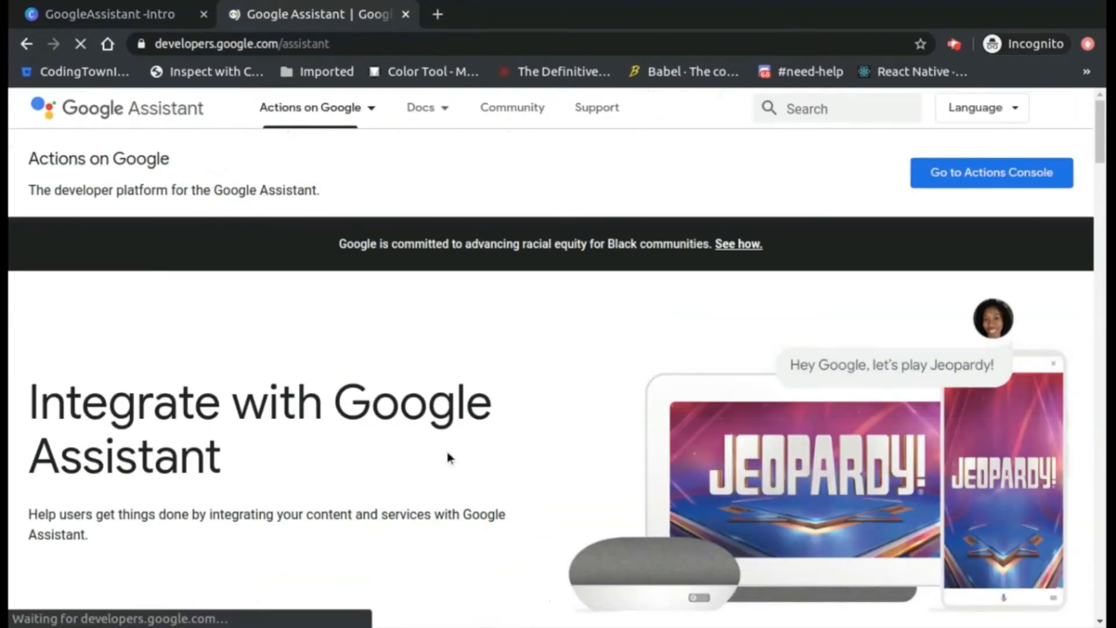
scroll(448, 457, "down", 3)
scroll(474, 436, "up", 3)
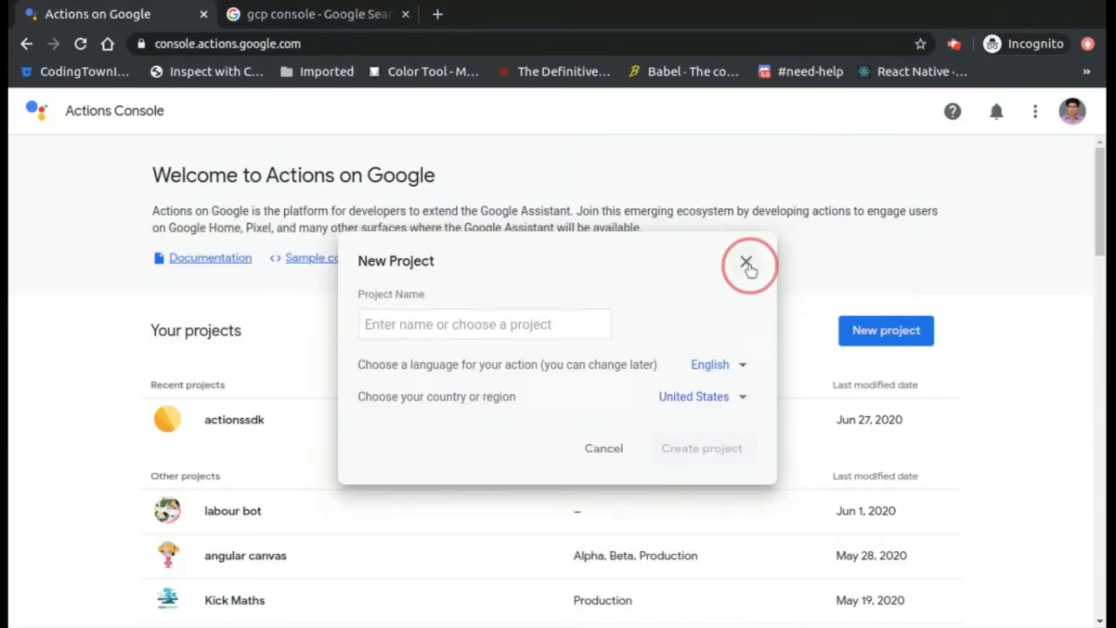
Close the empty New Project dialog and look through the existing projects with their deployed channels and modification dates
left_click(749, 261)
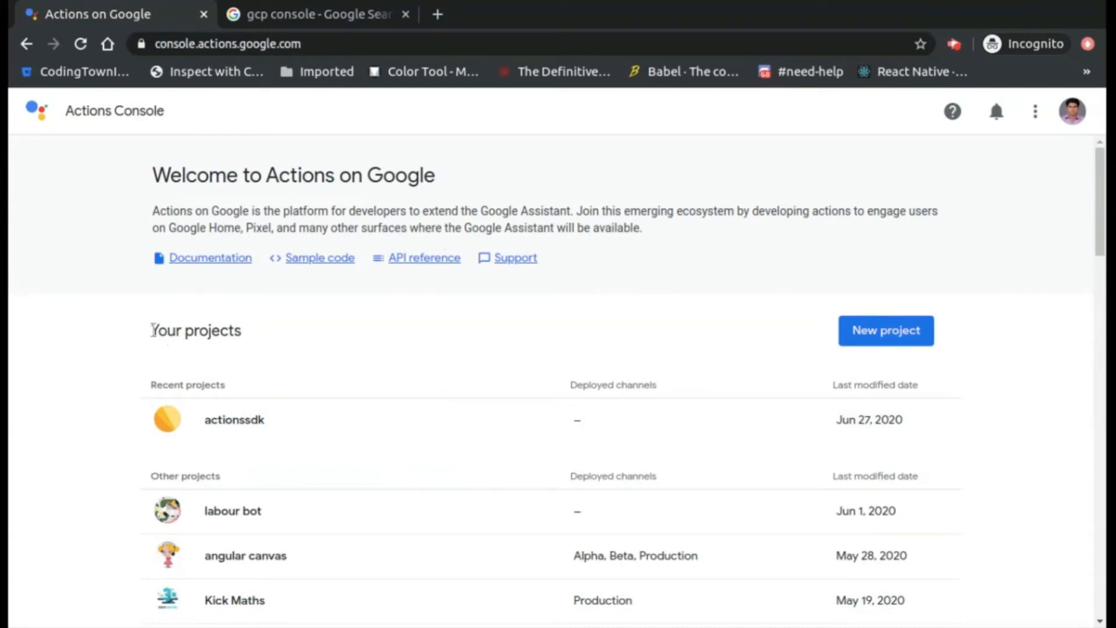
scroll(303, 384, "down", 3)
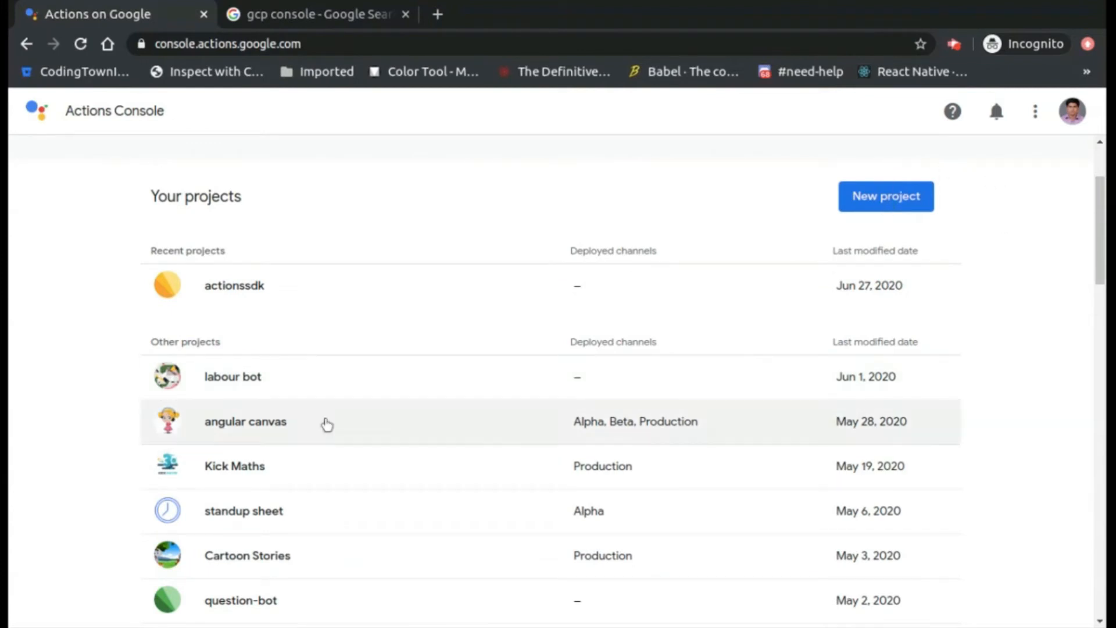
scroll(324, 423, "down", 3)
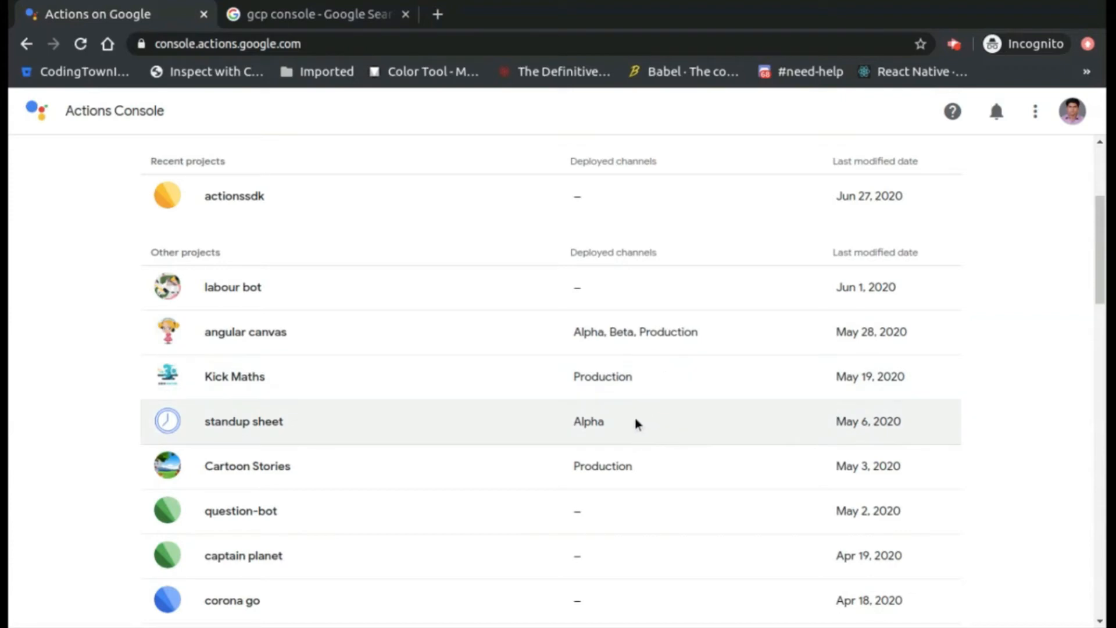
scroll(613, 471, "down", 5)
scroll(608, 481, "up", 5)
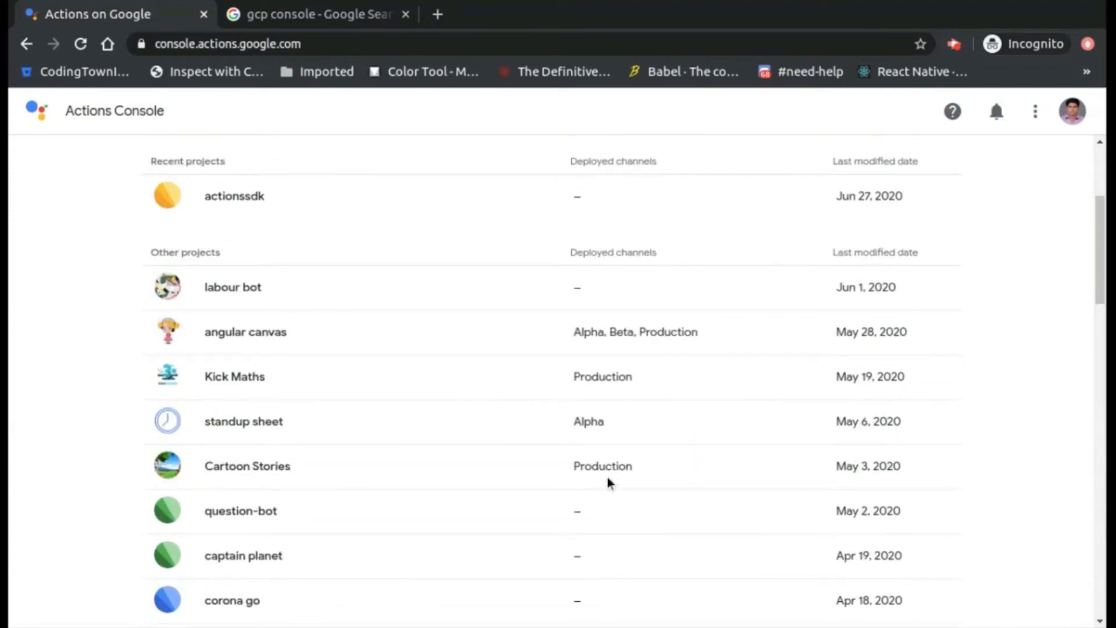
scroll(616, 500, "up", 4)
scroll(633, 512, "down", 2)
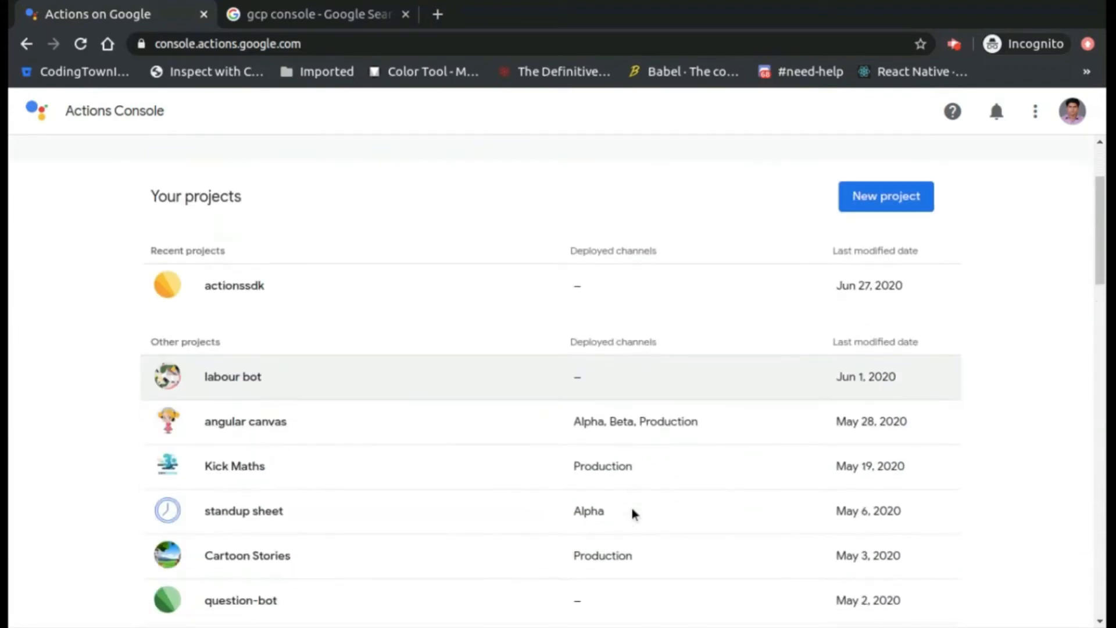
scroll(557, 573, "up", 2)
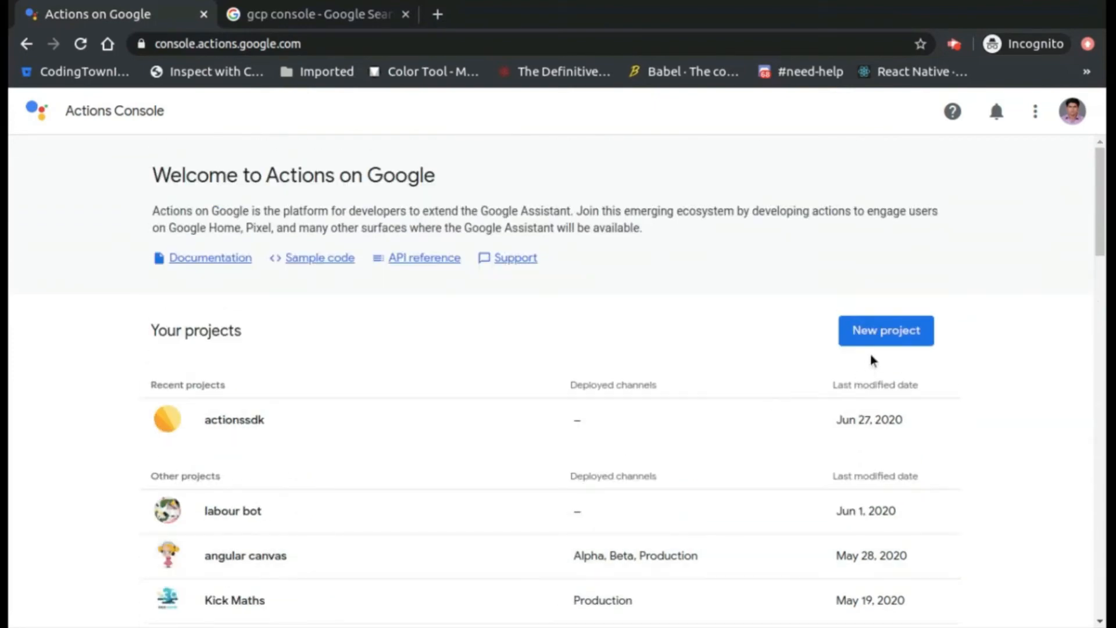
Start a new Actions project and name it "covid tracker"
left_click(888, 329)
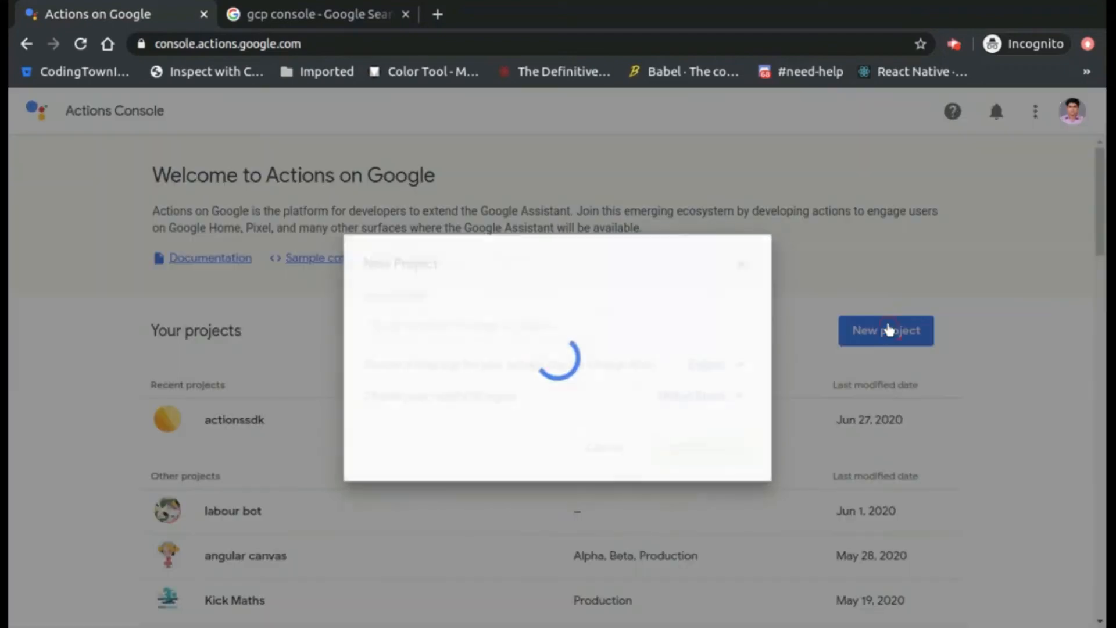
left_click(477, 324)
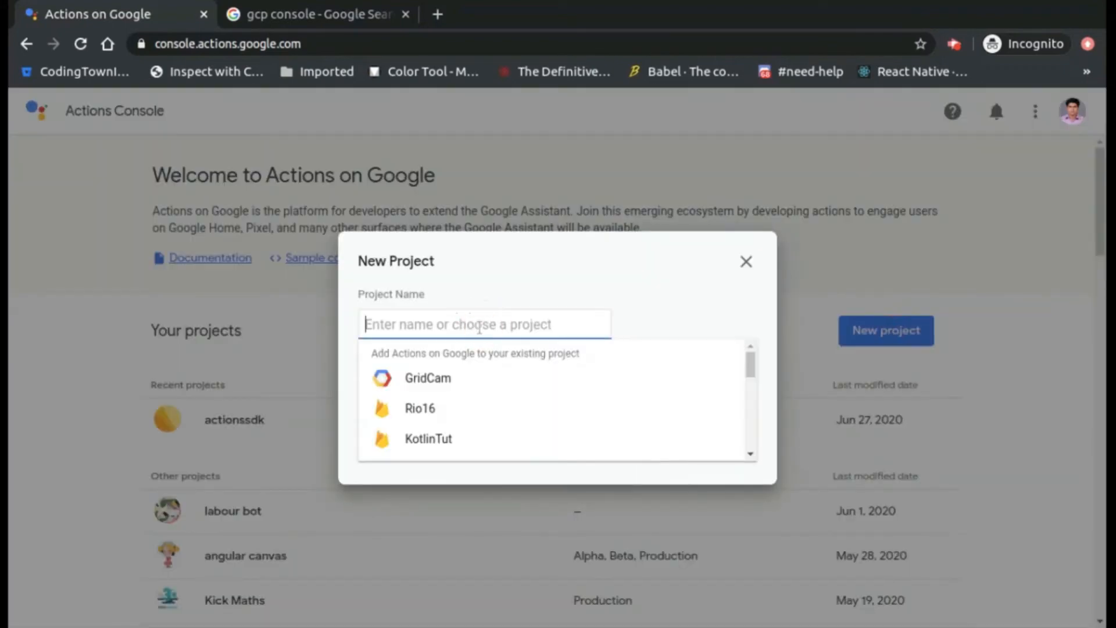
type("tracker")
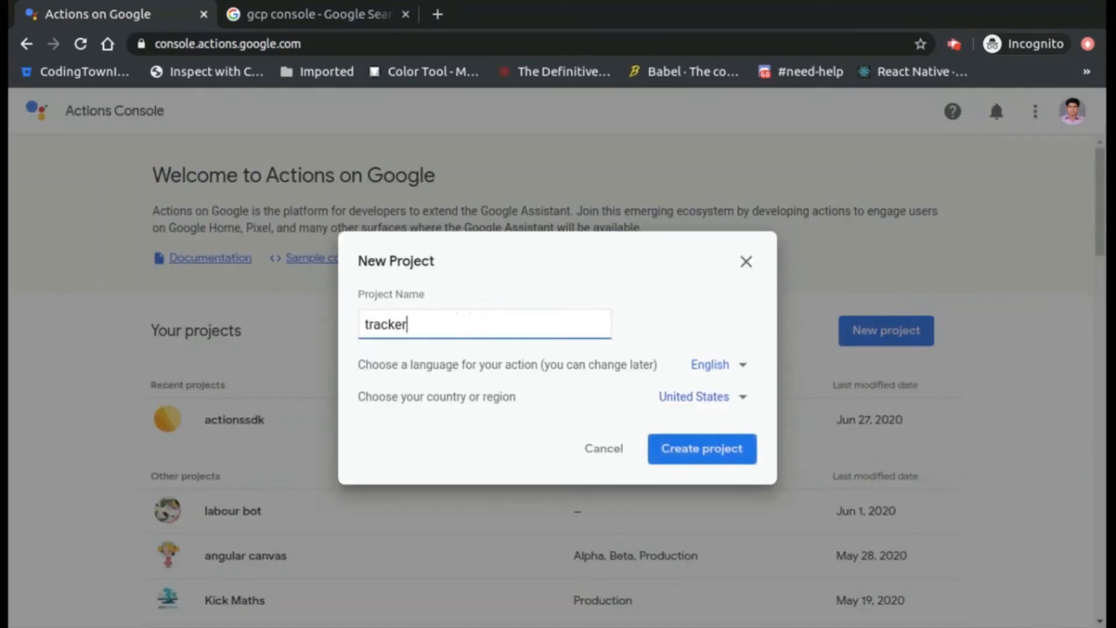
key("BackSpace")
key("BackSpace")
key("BackSpace")
key("BackSpace")
key("BackSpace")
key("BackSpace")
type("covid")
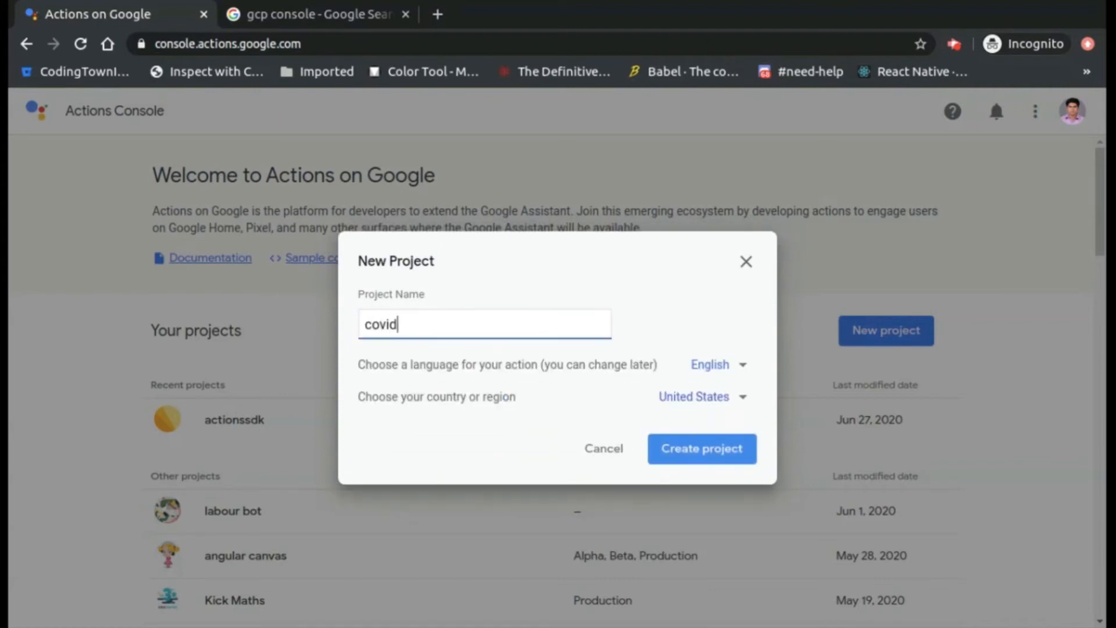
type(" tracker")
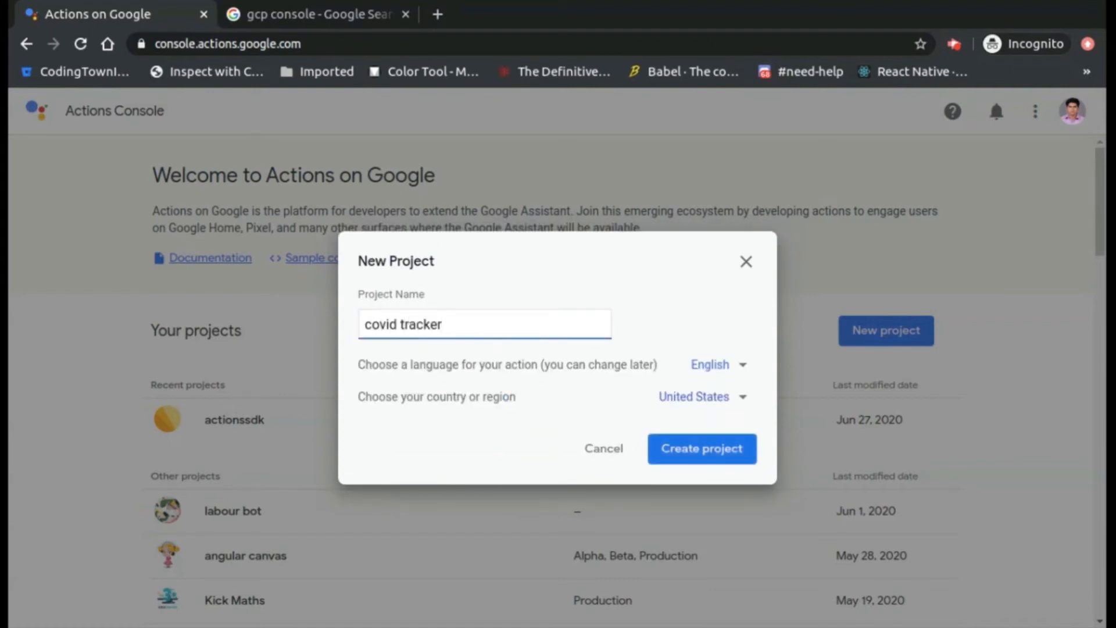
Look through the available languages for the action and choose English
left_click(710, 365)
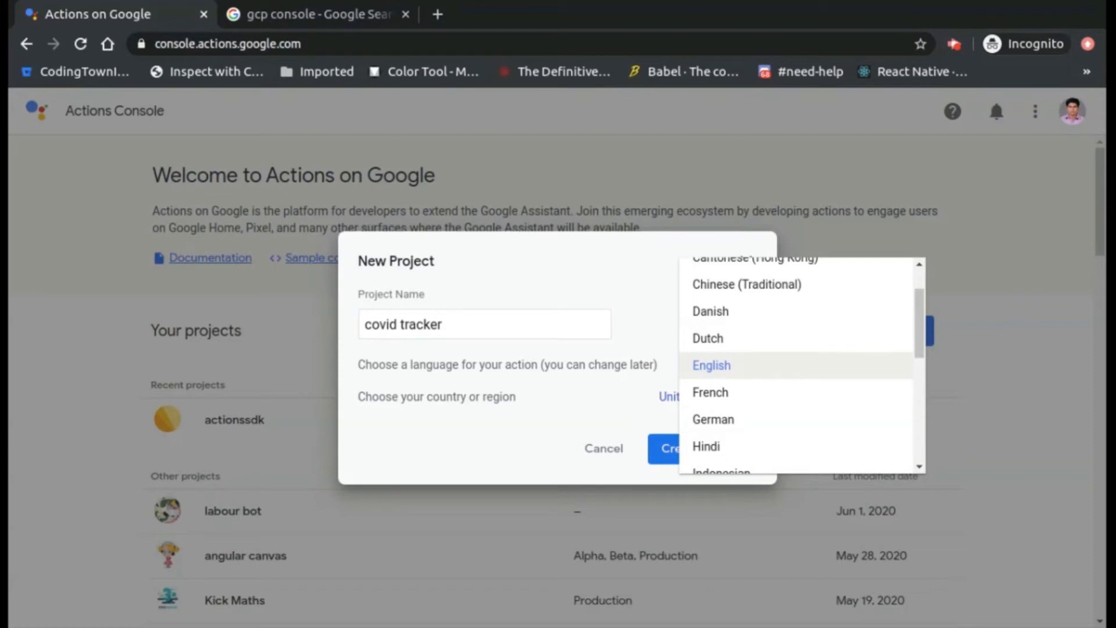
scroll(753, 374, "down", 3)
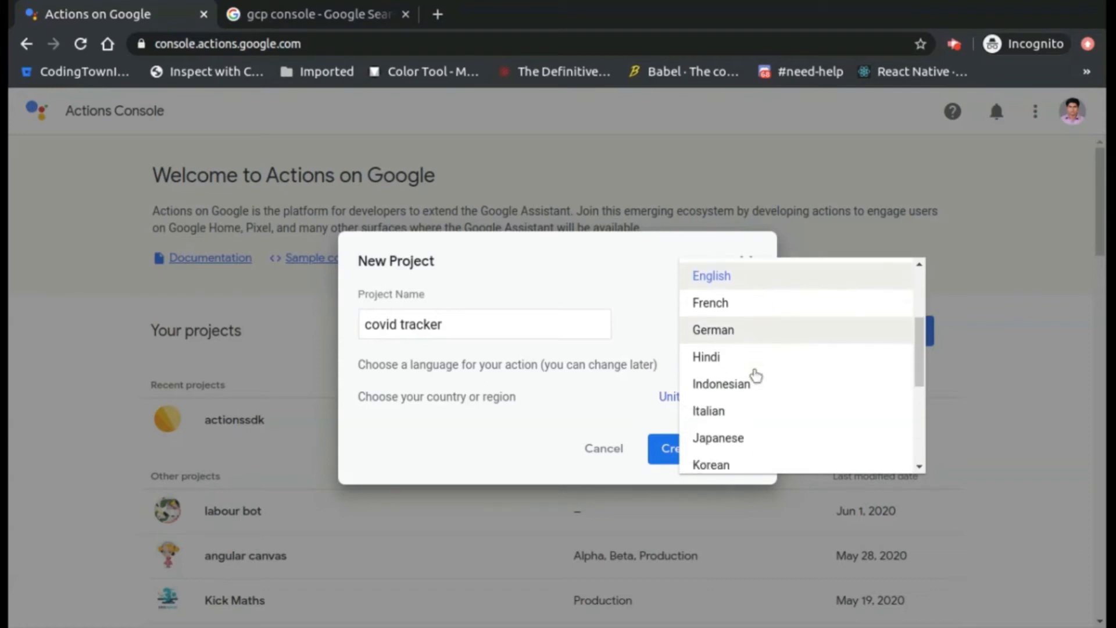
scroll(756, 375, "down", 1)
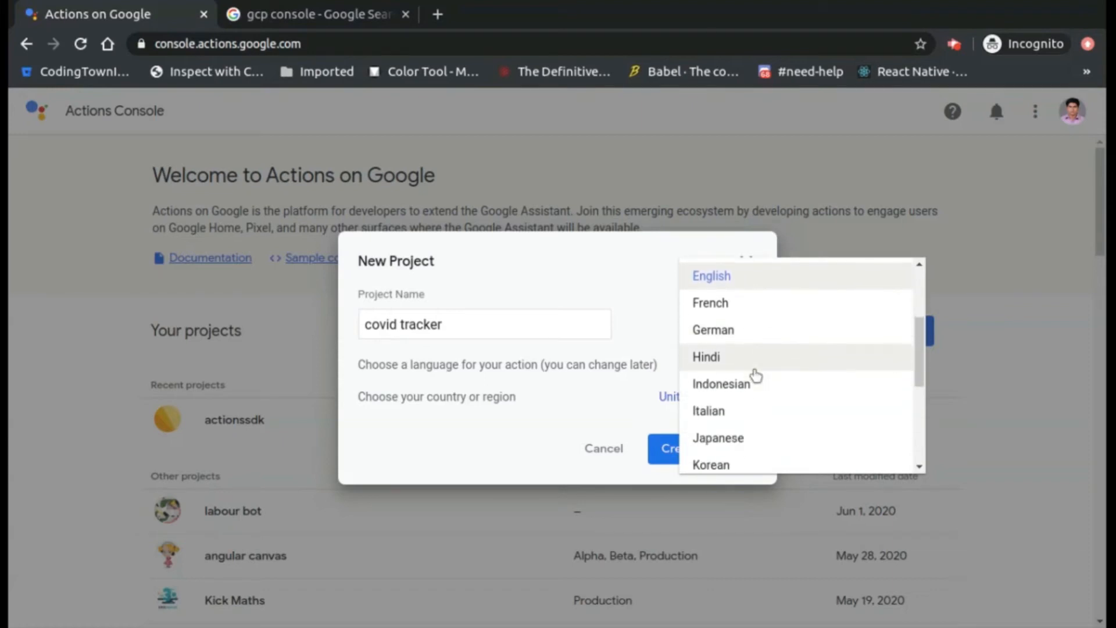
scroll(756, 375, "down", 1)
scroll(756, 375, "down", 1)
scroll(756, 375, "up", 4)
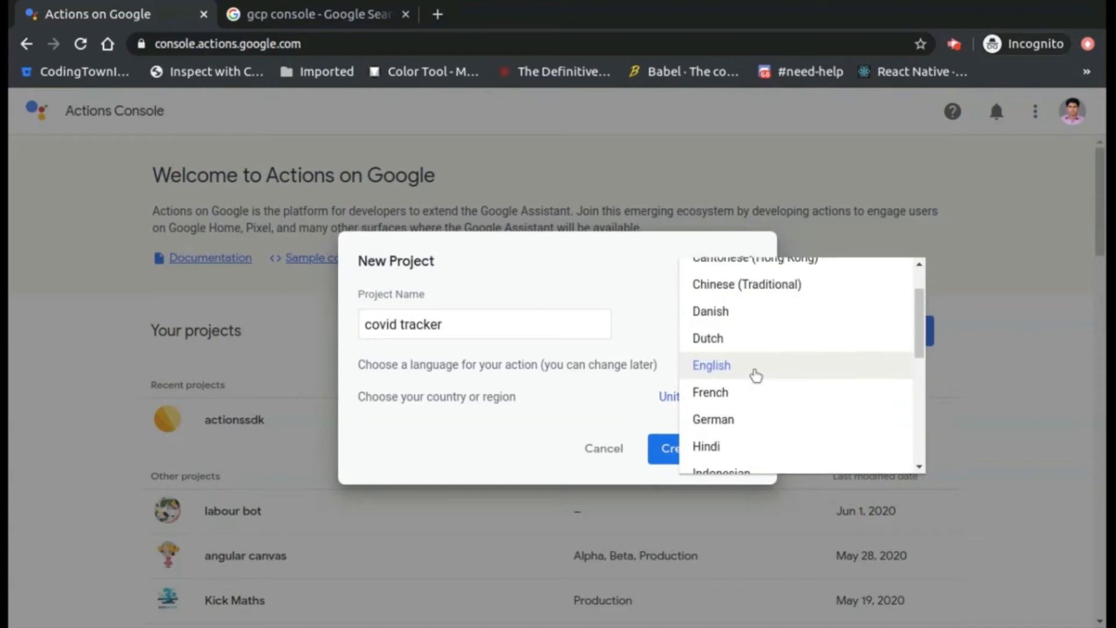
left_click(756, 375)
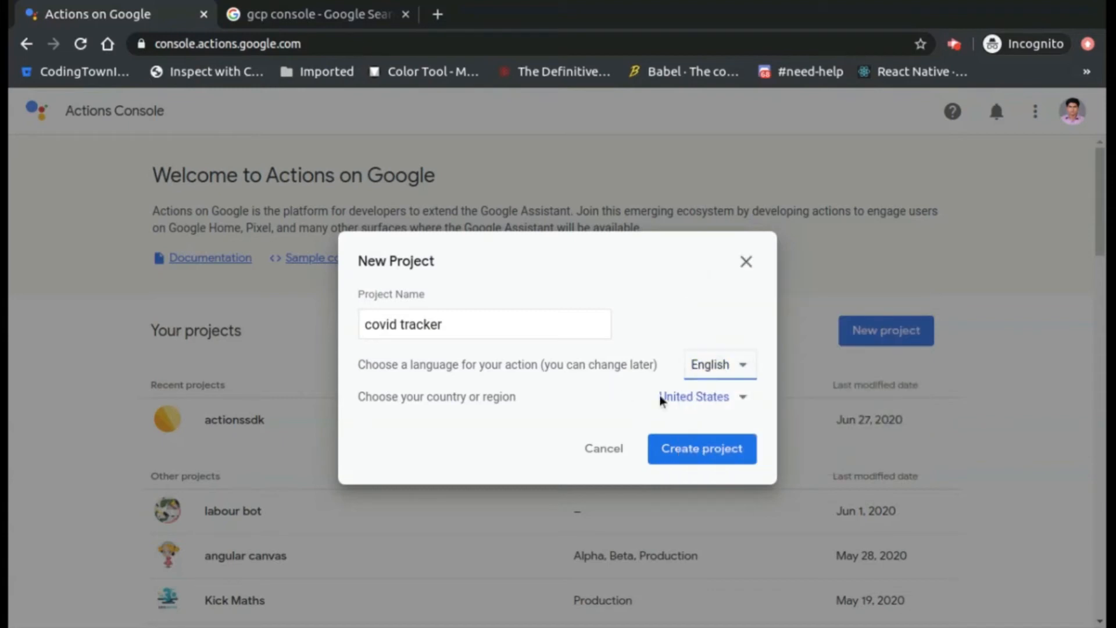
Set the project's country or region to India and create the project
left_click(692, 400)
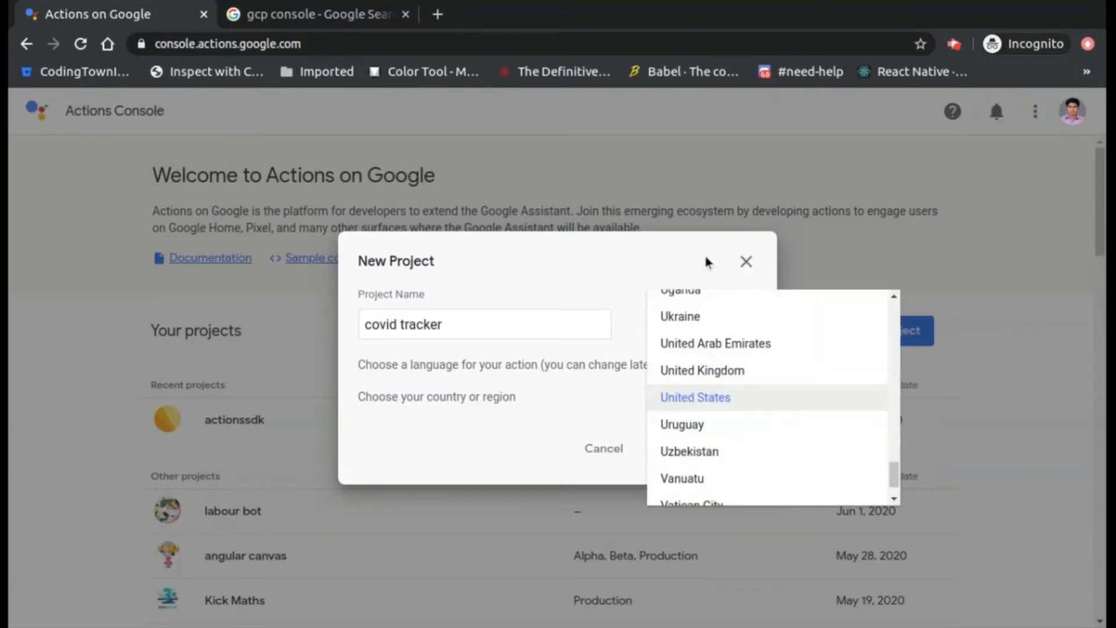
key("i")
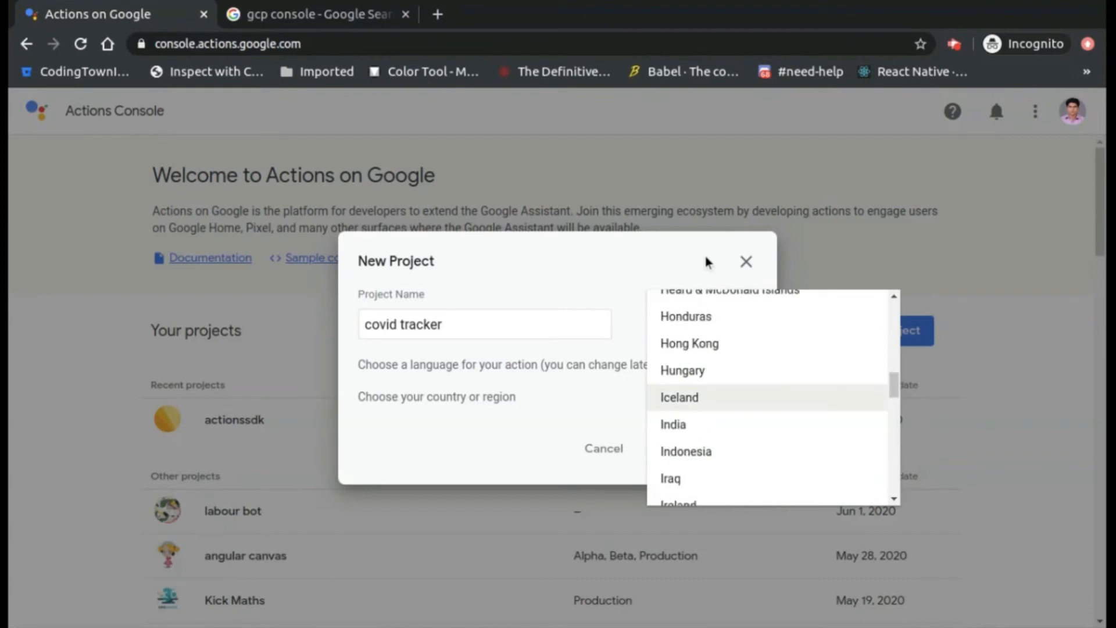
left_click(701, 430)
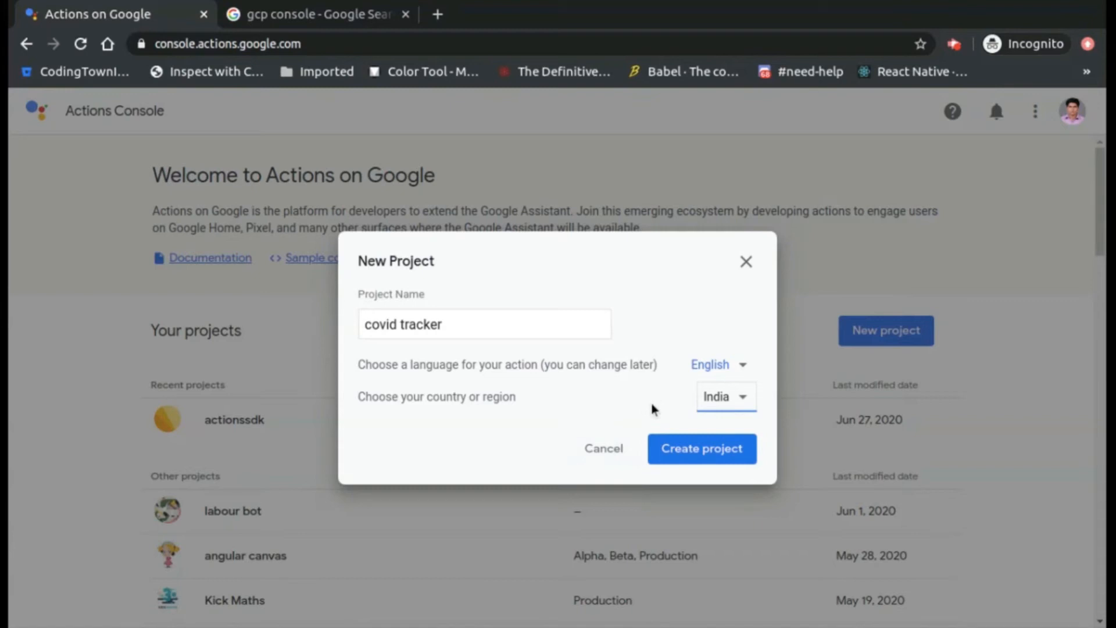
left_click(727, 452)
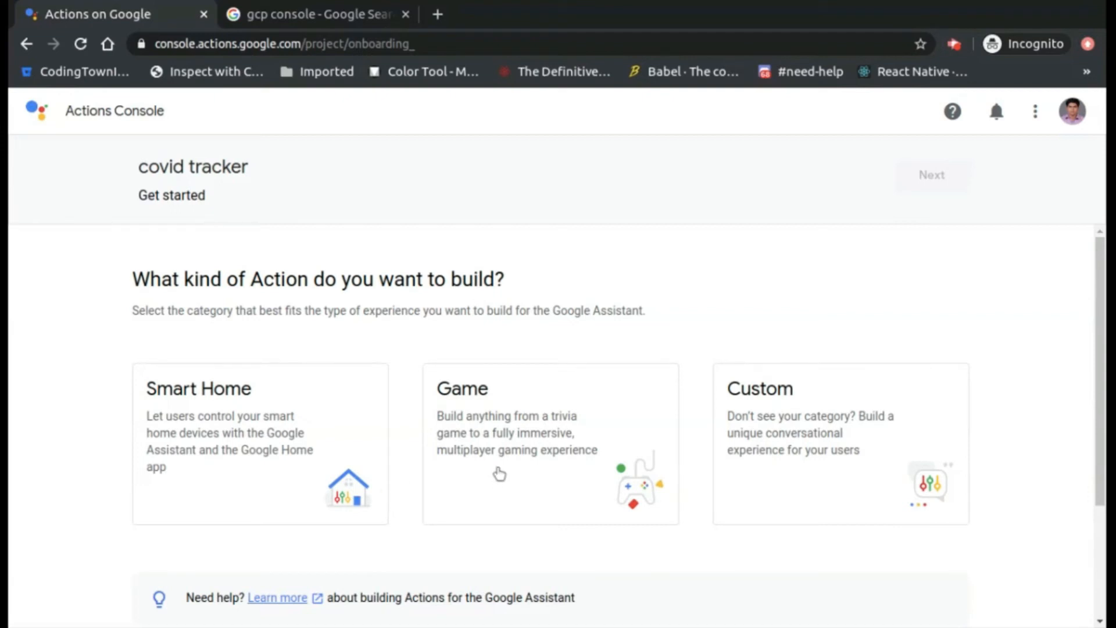
Choose the Custom action category and start building it from a blank project
left_click(826, 485)
left_click(937, 177)
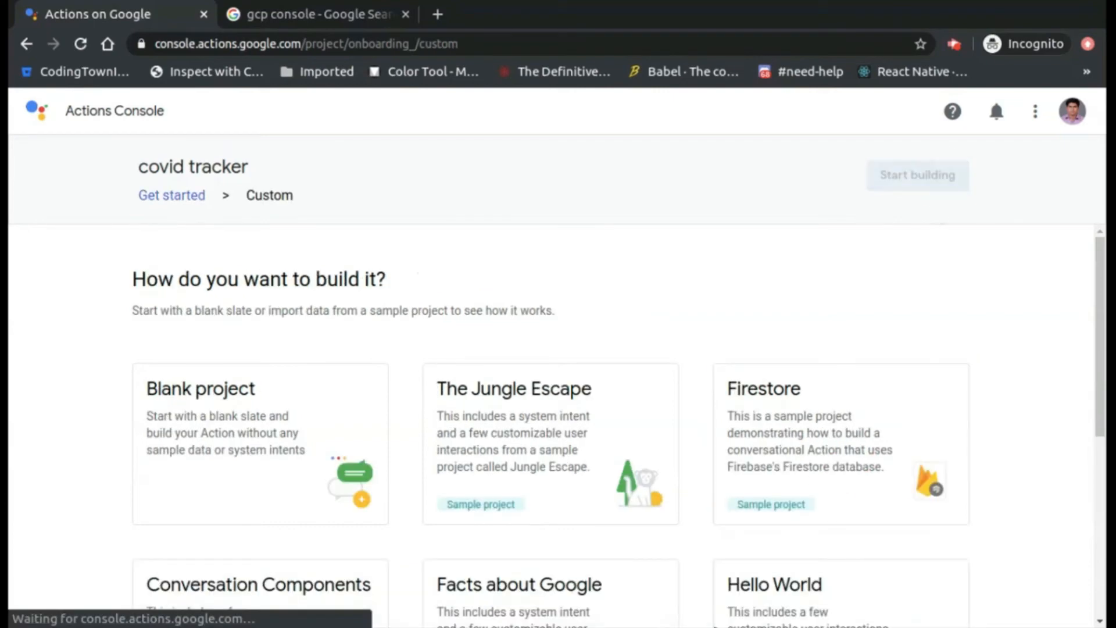
scroll(549, 495, "down", 1)
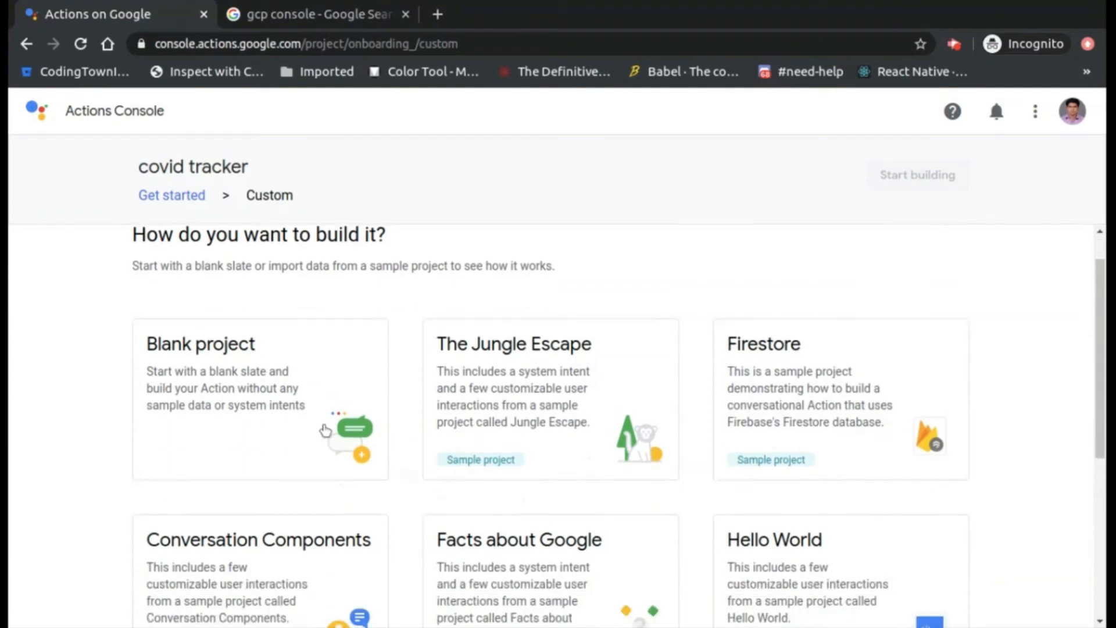
scroll(325, 431, "down", 2)
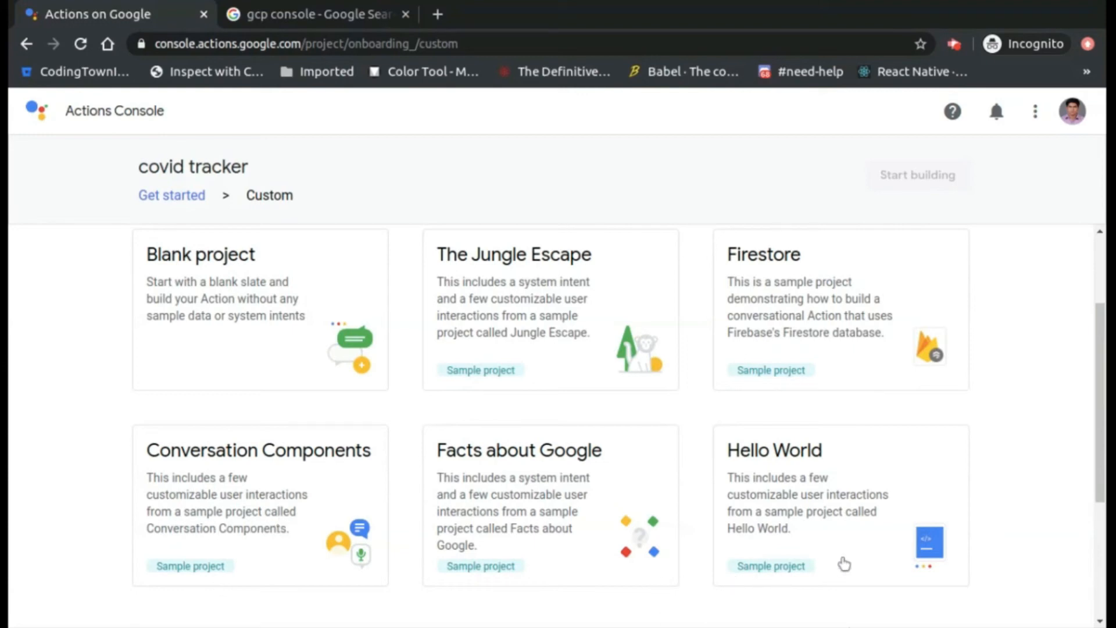
scroll(848, 562, "up", 3)
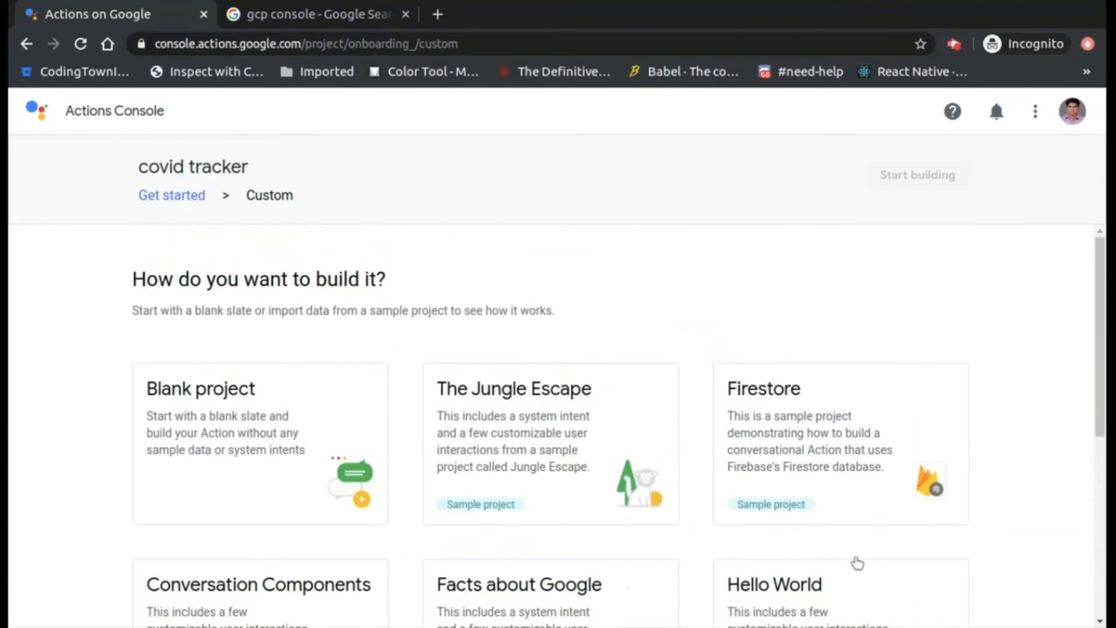
left_click(282, 433)
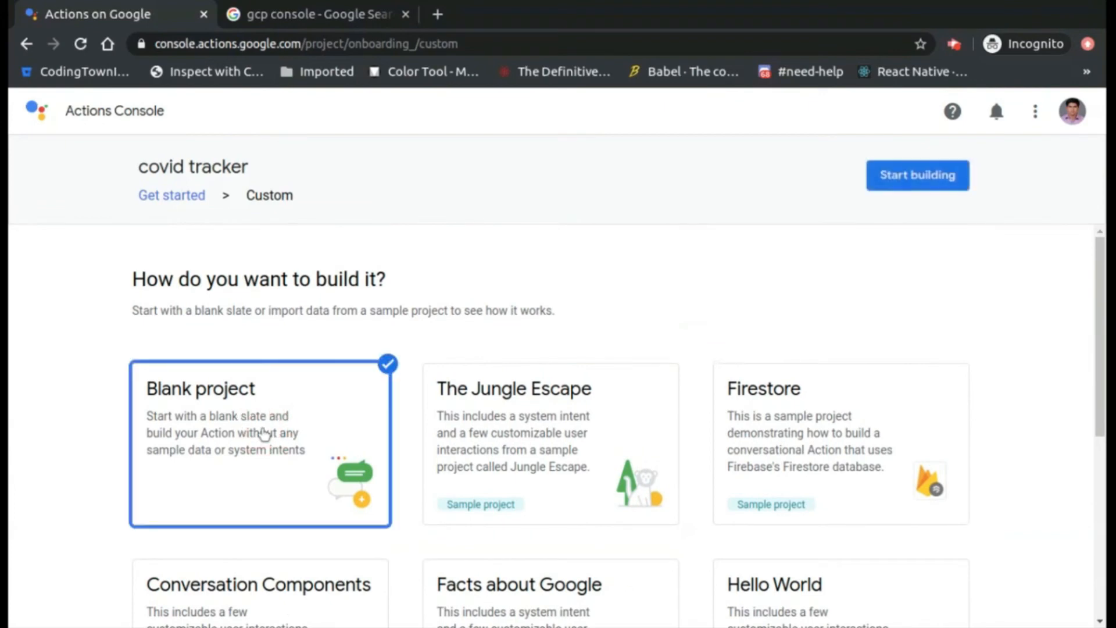
left_click(917, 178)
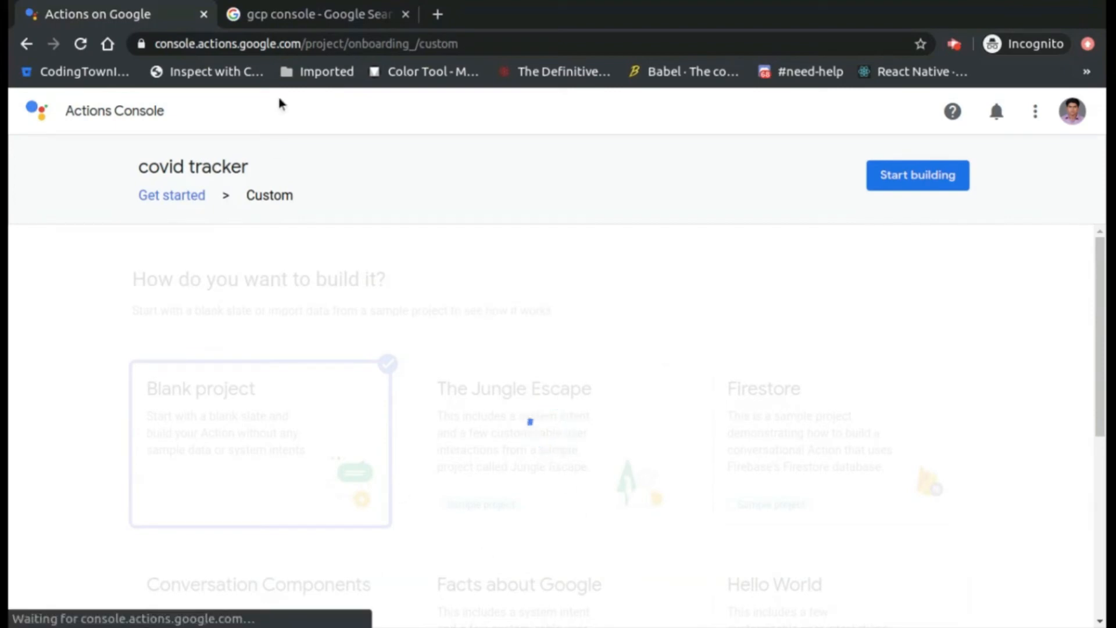
Open the Google Cloud Console from the "gcp console" search results, checking the covid tracker project in the Actions Console while it loads
left_click(326, 15)
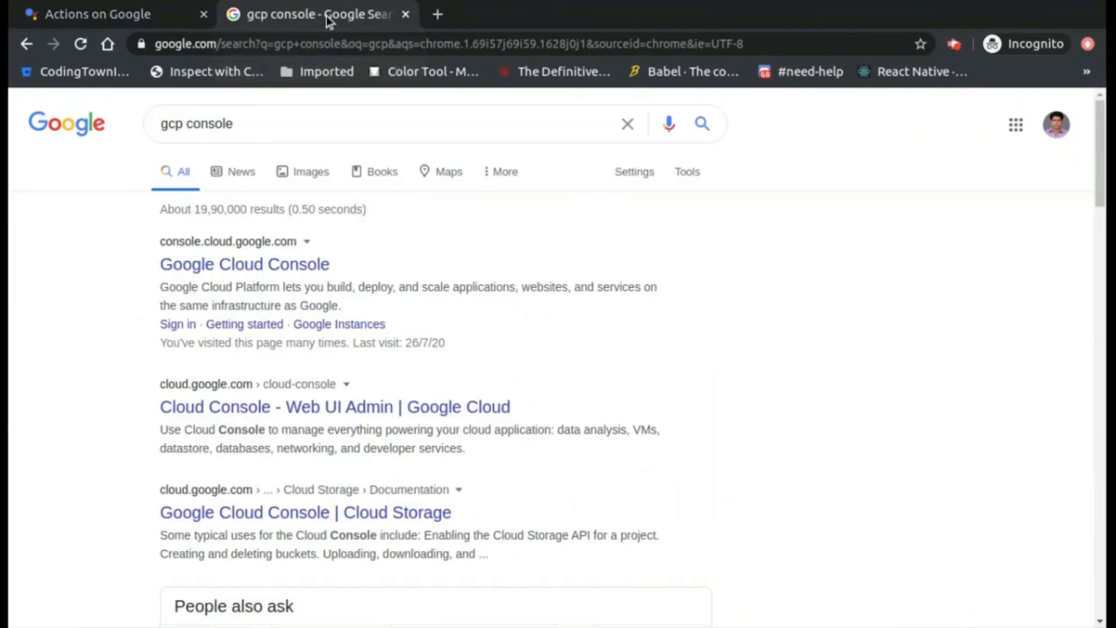
left_click(300, 267)
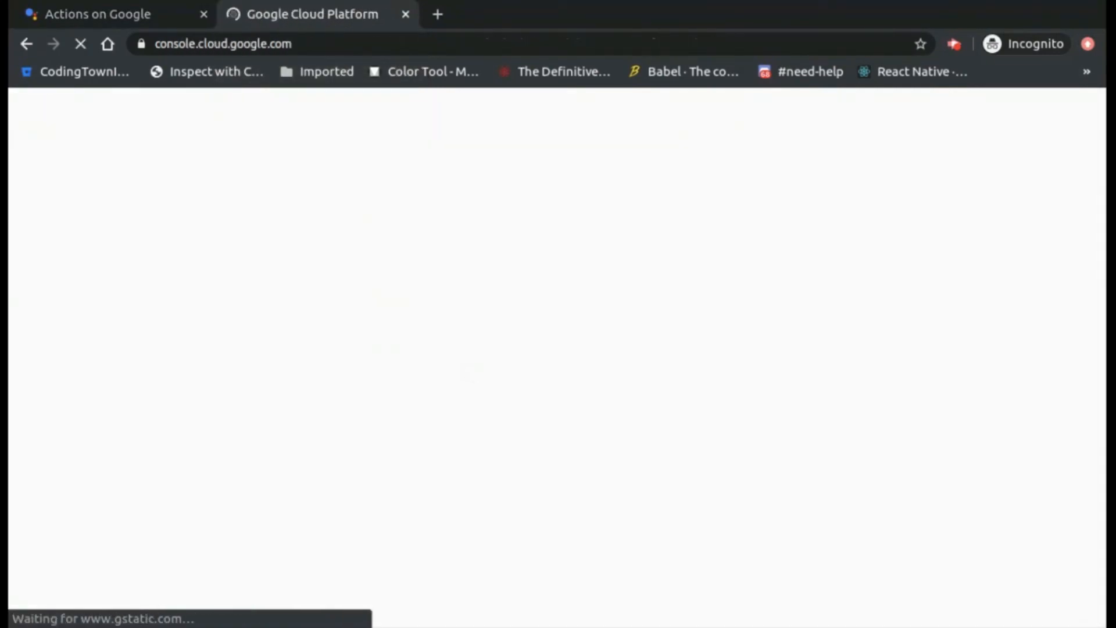
left_click(117, 16)
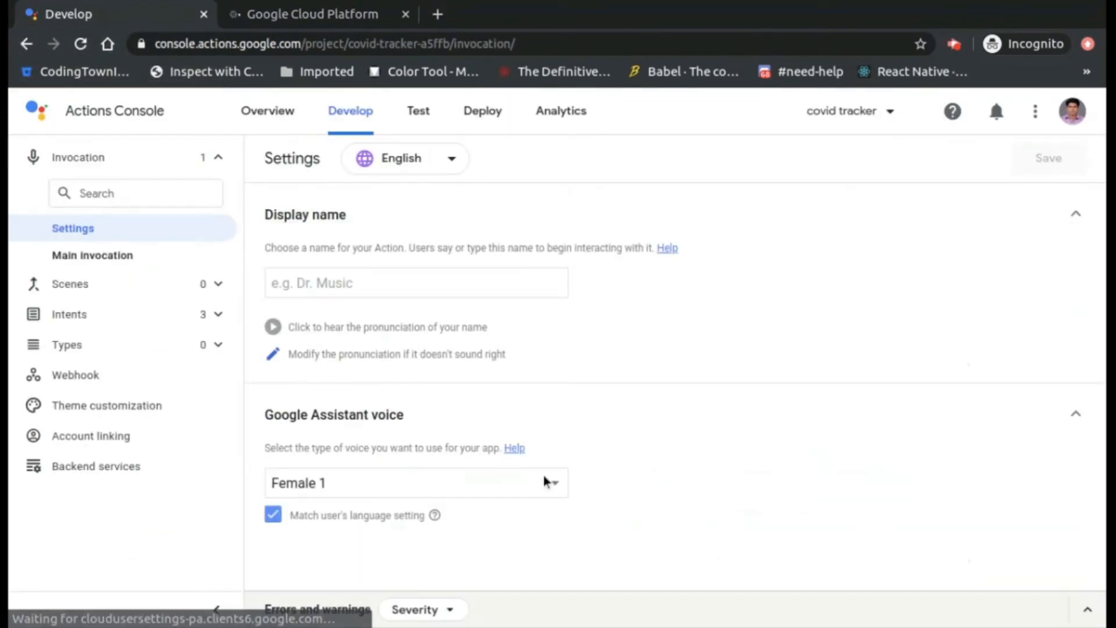
left_click(313, 15)
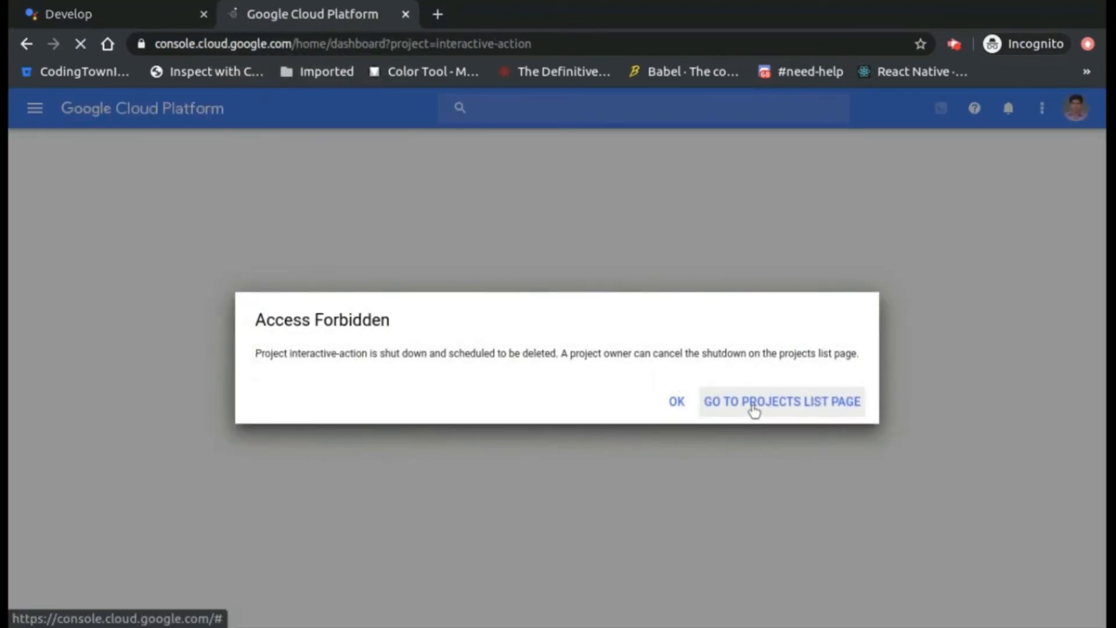
Check the resources pending deletion, and reopen the Google Cloud Console from the search results, dismissing the access notice
left_click(754, 410)
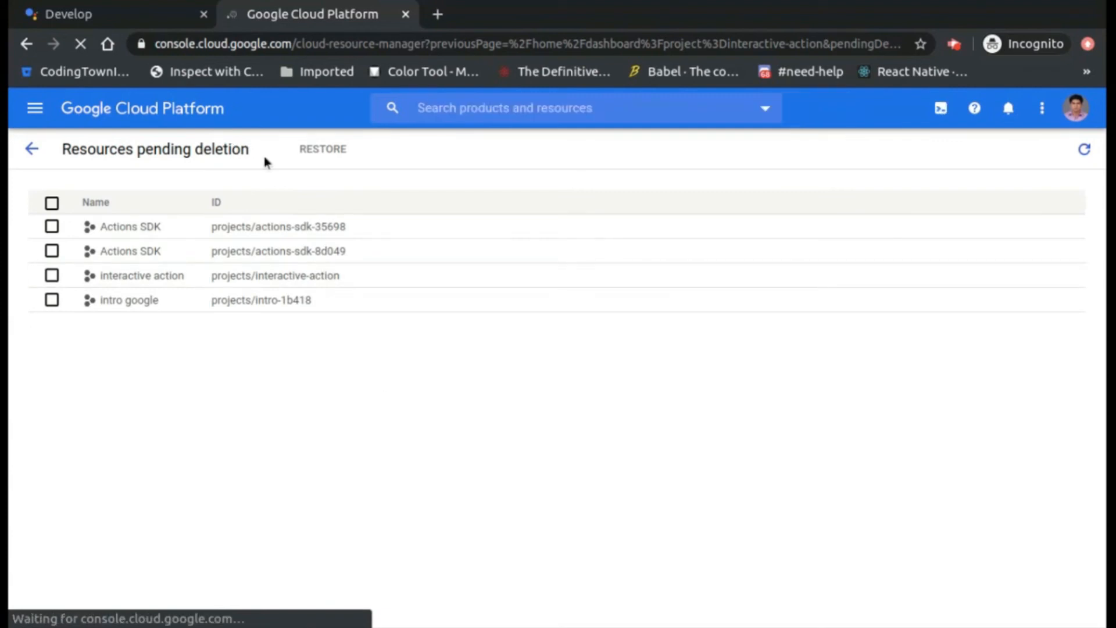
left_click(31, 150)
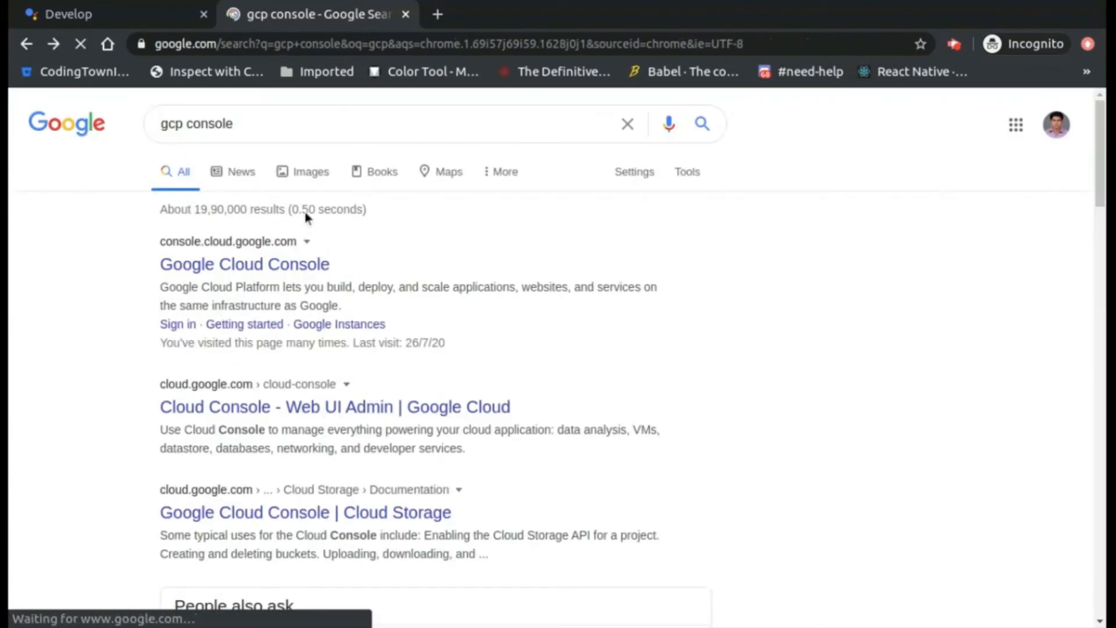
left_click(334, 264)
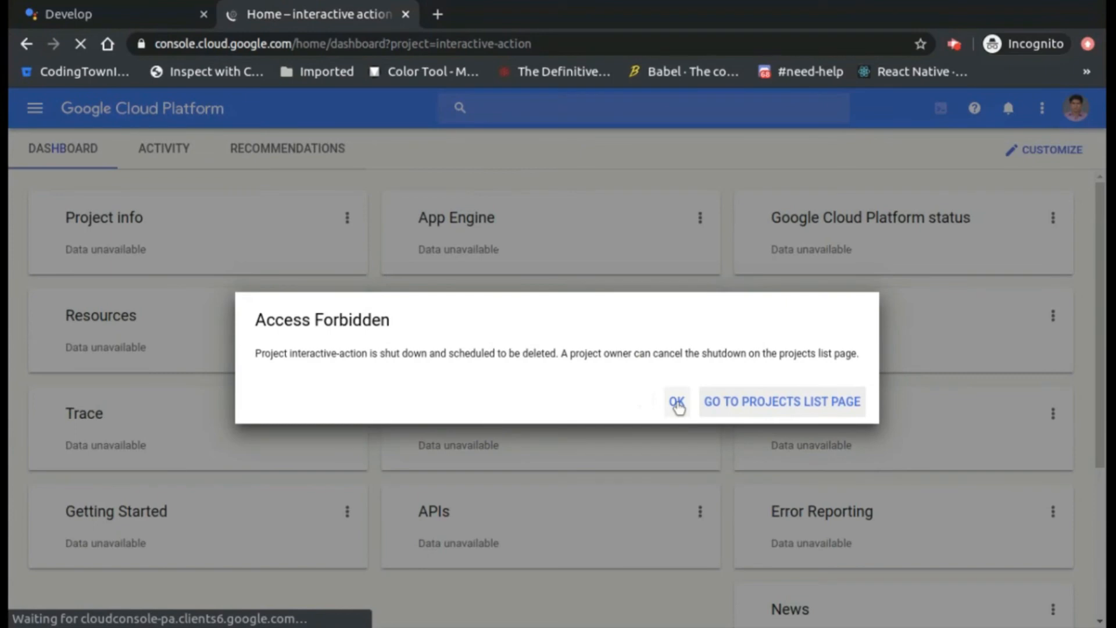
left_click(677, 404)
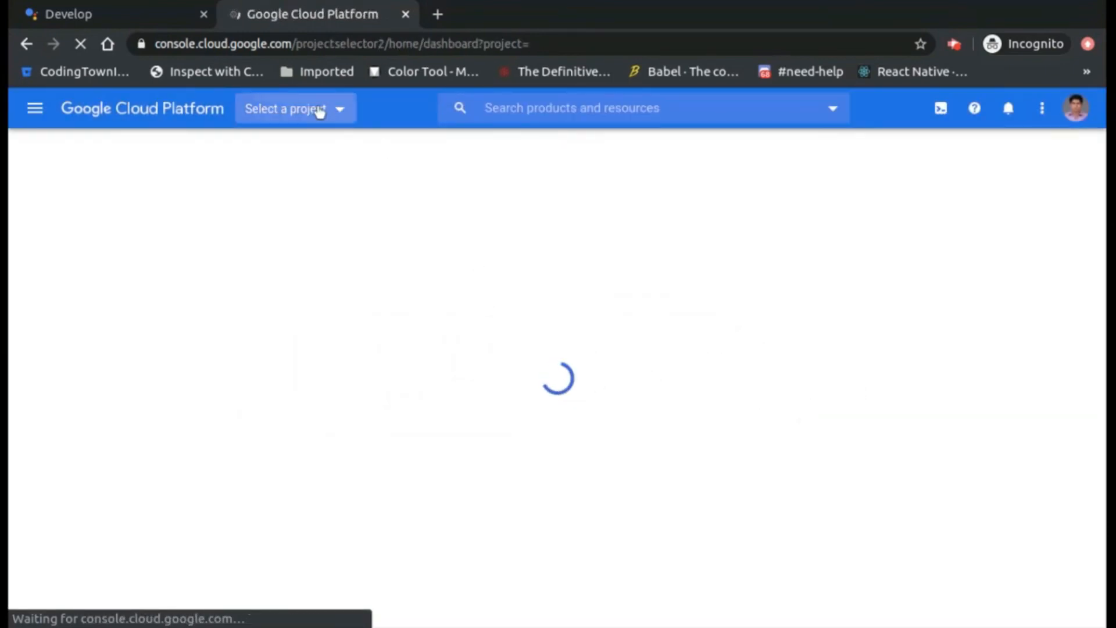
Search the projects for "covid tracker", open that project in the Google Cloud Console, and look over its dashboard
left_click(320, 110)
type("c")
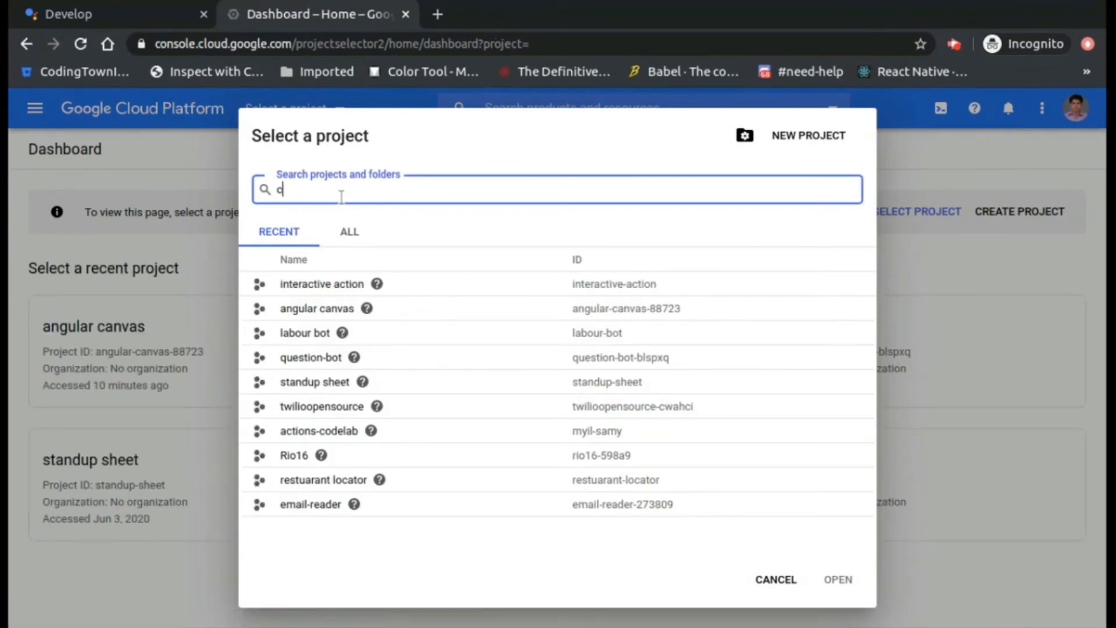
type("oiv")
type("d tracker")
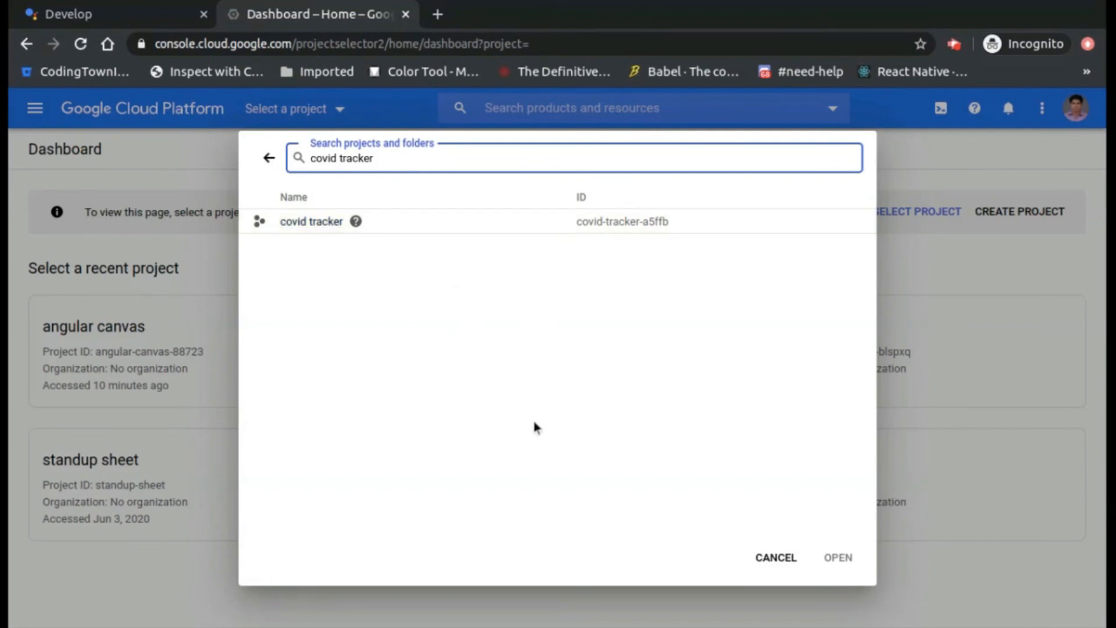
left_click(336, 220)
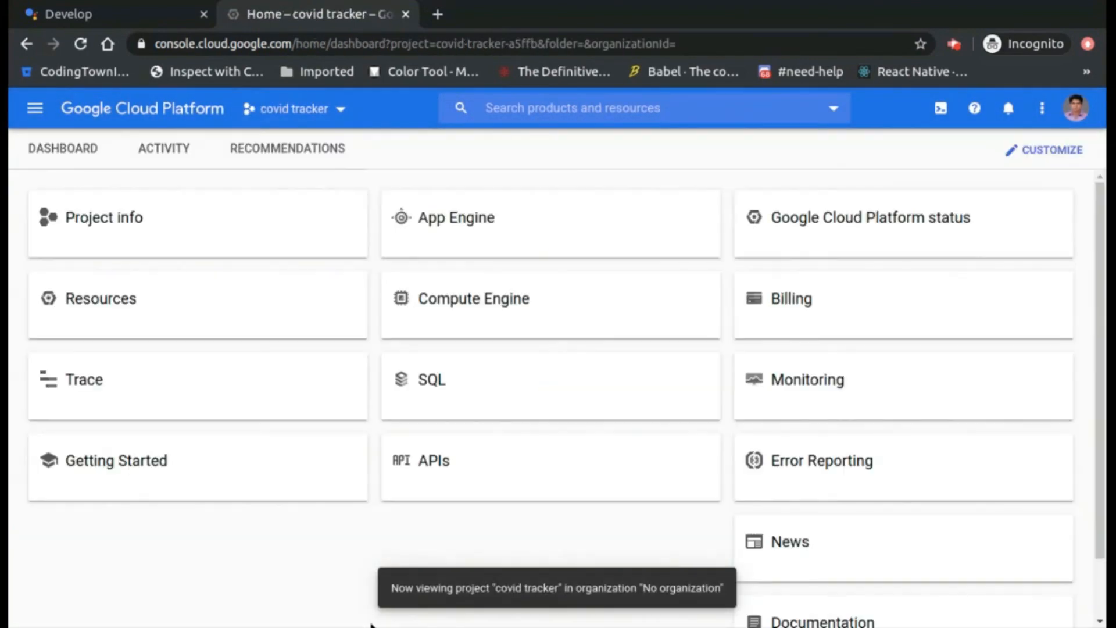
scroll(282, 482, "down", 1)
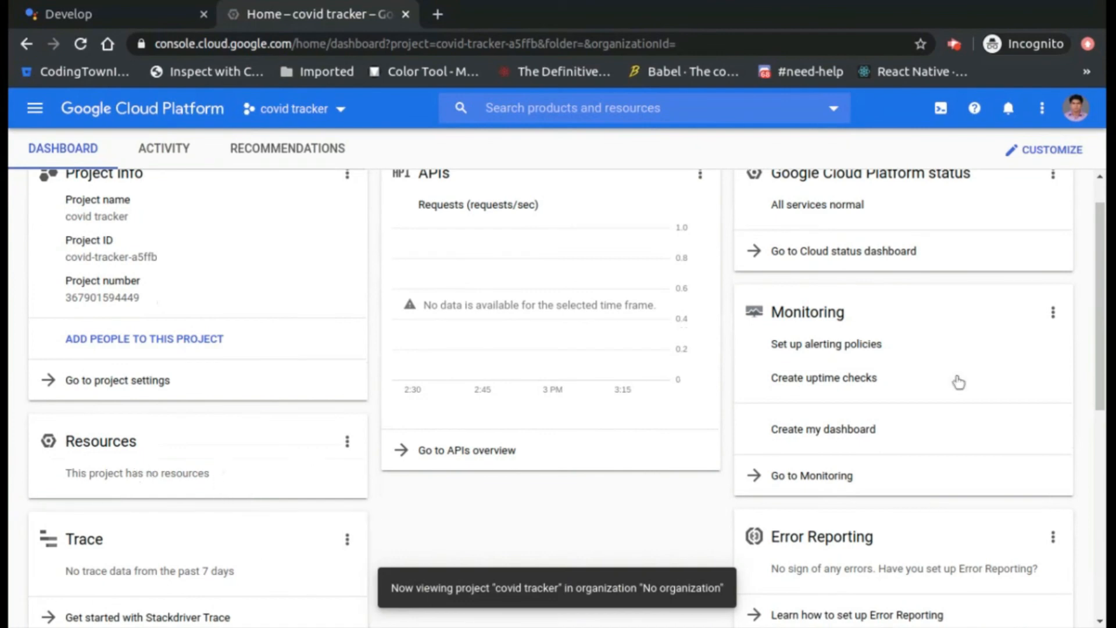
scroll(853, 461, "down", 3)
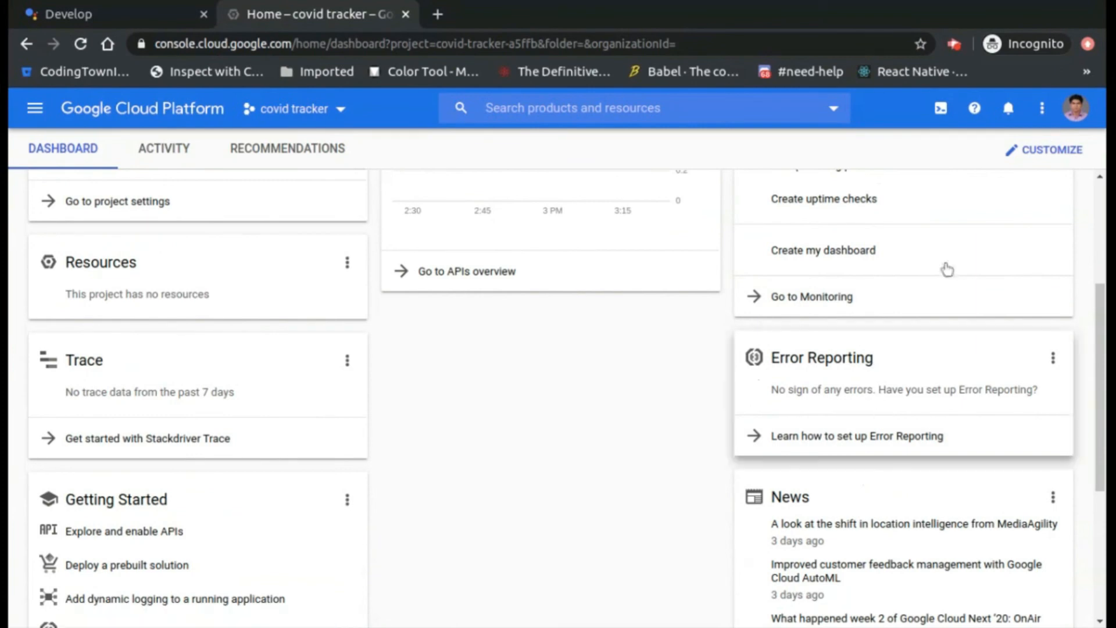
scroll(854, 426, "up", 4)
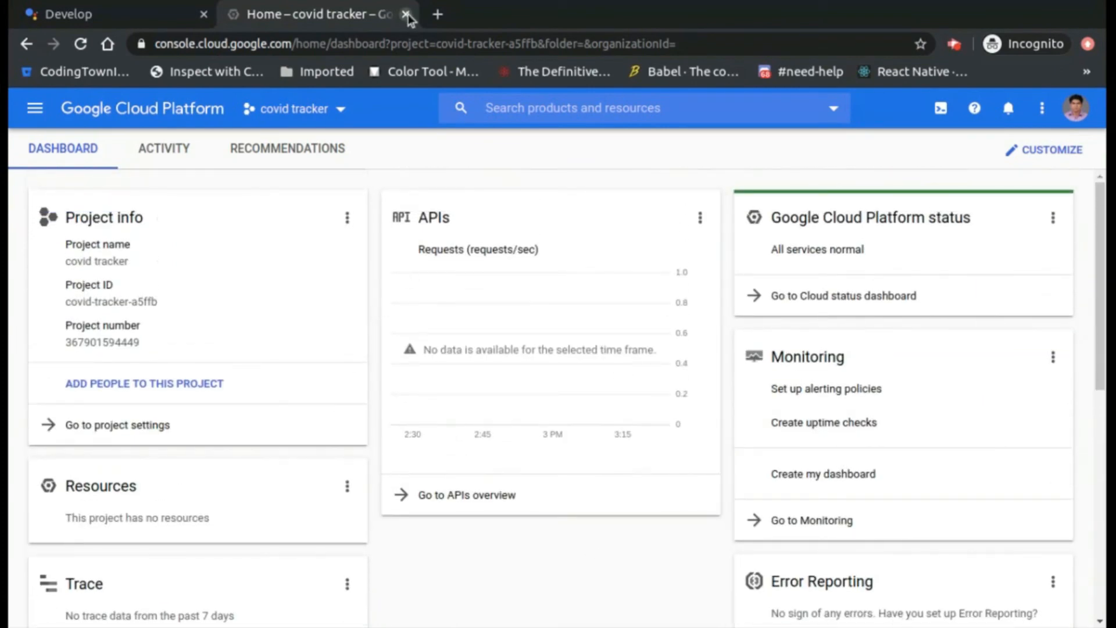
Switch back to the Actions Console and open the setup for how the Action is invoked from the project overview
left_click(137, 13)
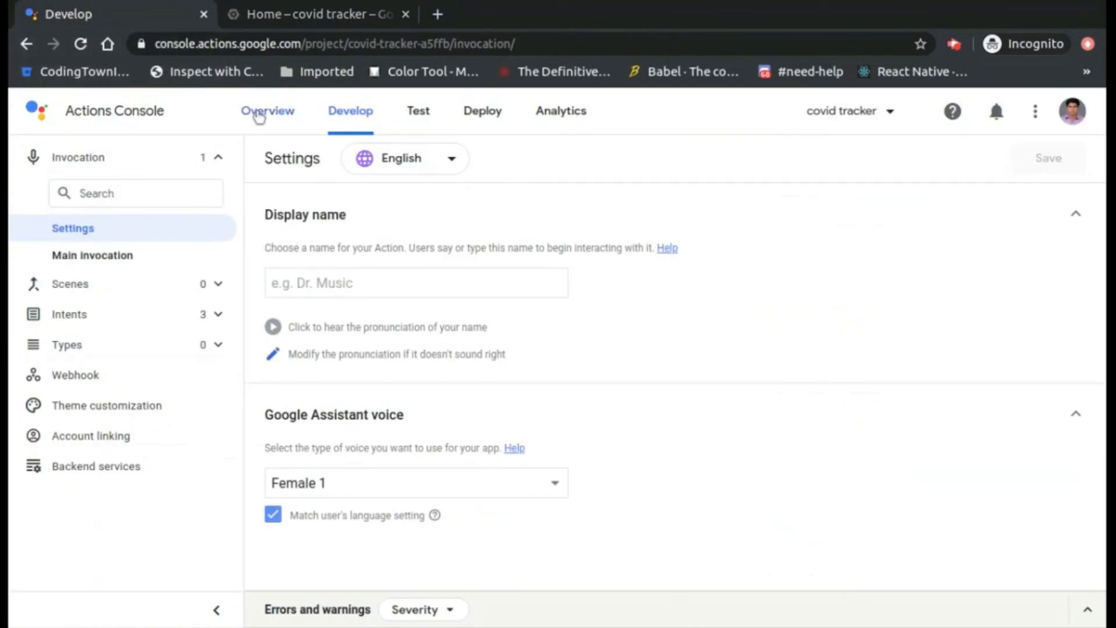
left_click(271, 122)
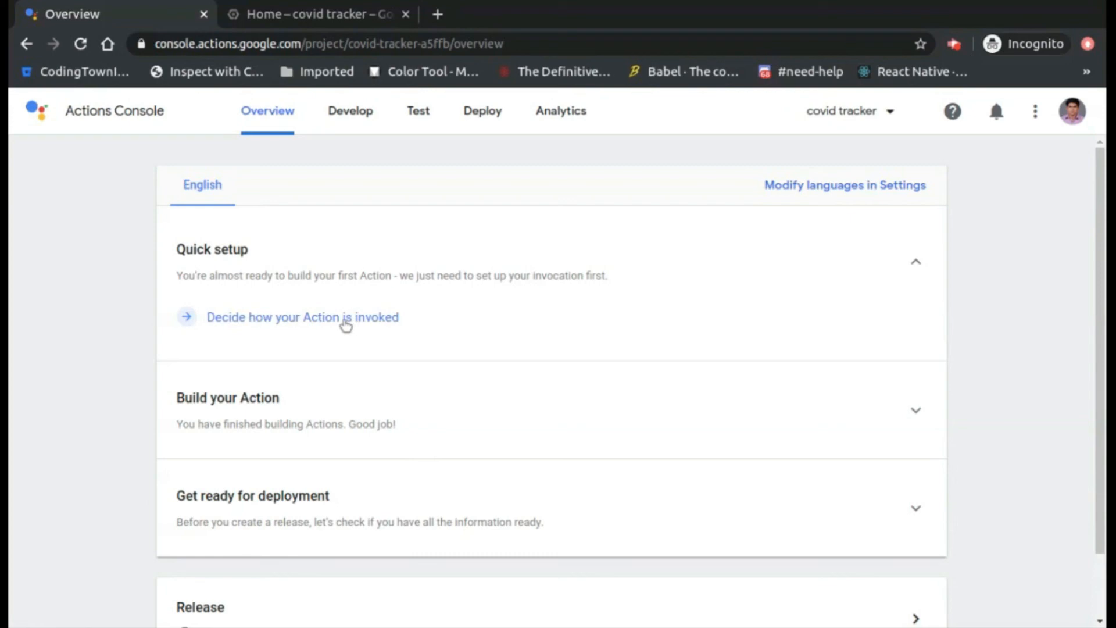
left_click(346, 318)
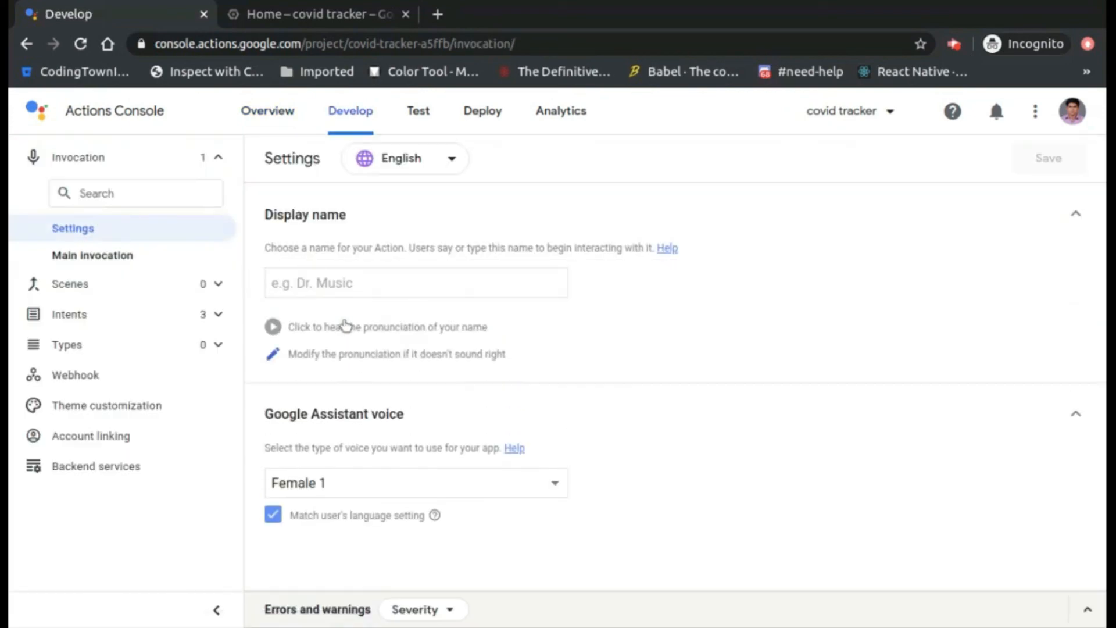
Set the Action's display name to "covid tracker" and save the invocation settings
left_click(361, 285)
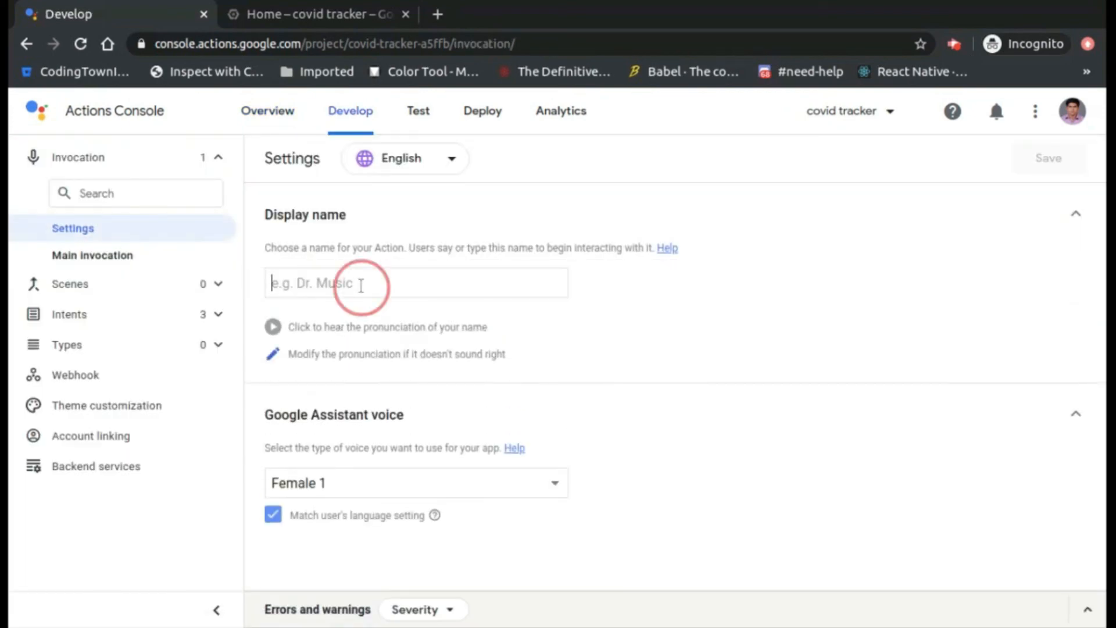
type("covid t")
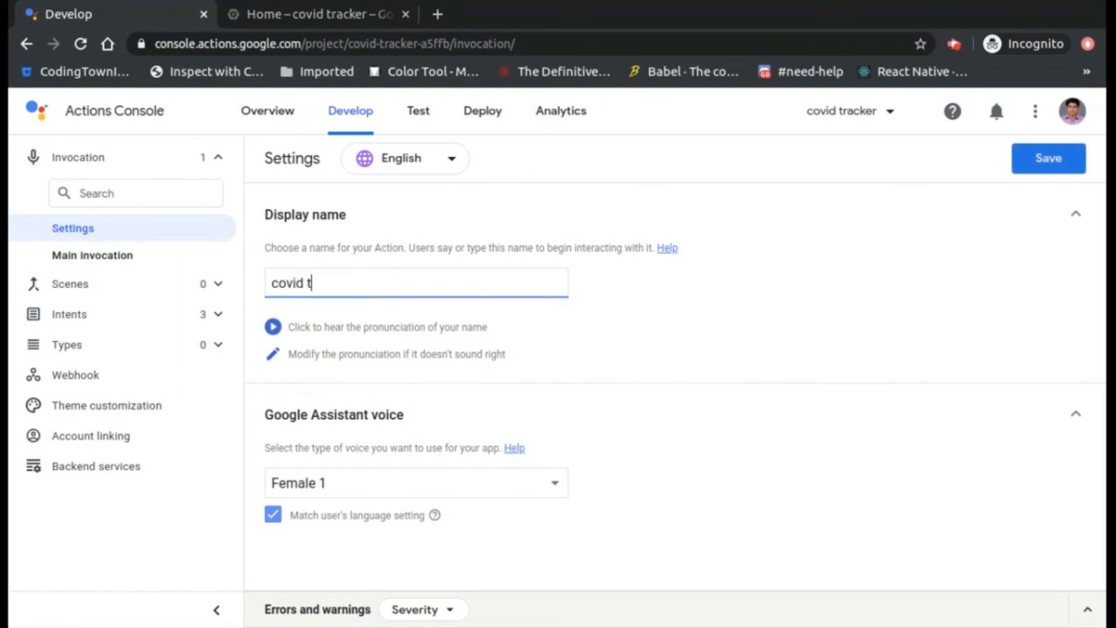
type("racker")
left_click(1056, 164)
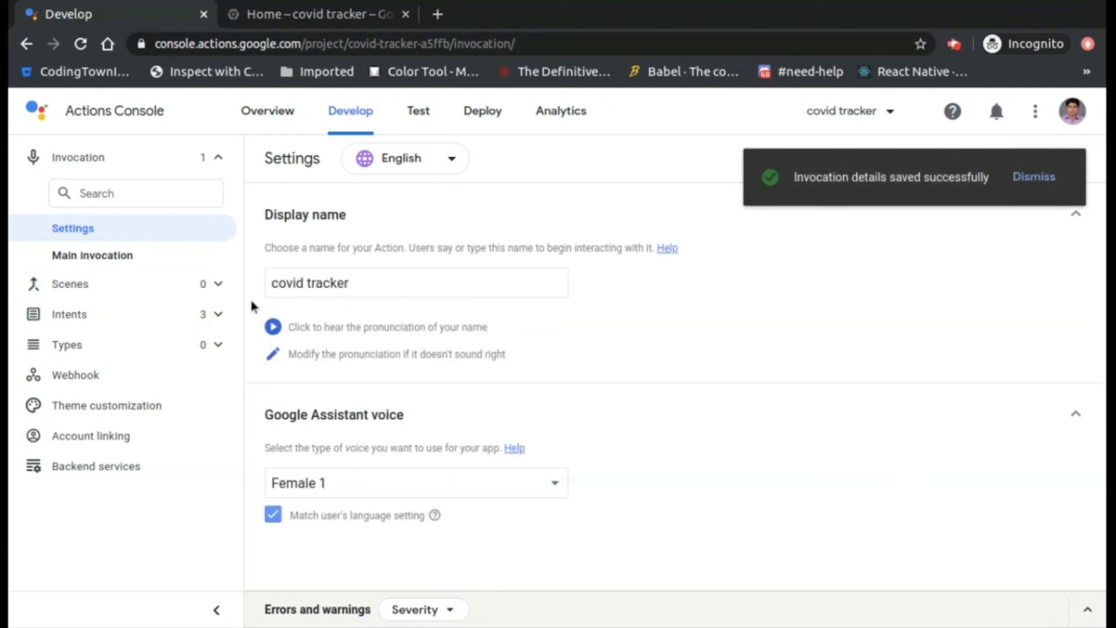
Listen to the display name's pronunciation and check the voice choices for the Google Assistant
left_click(151, 601)
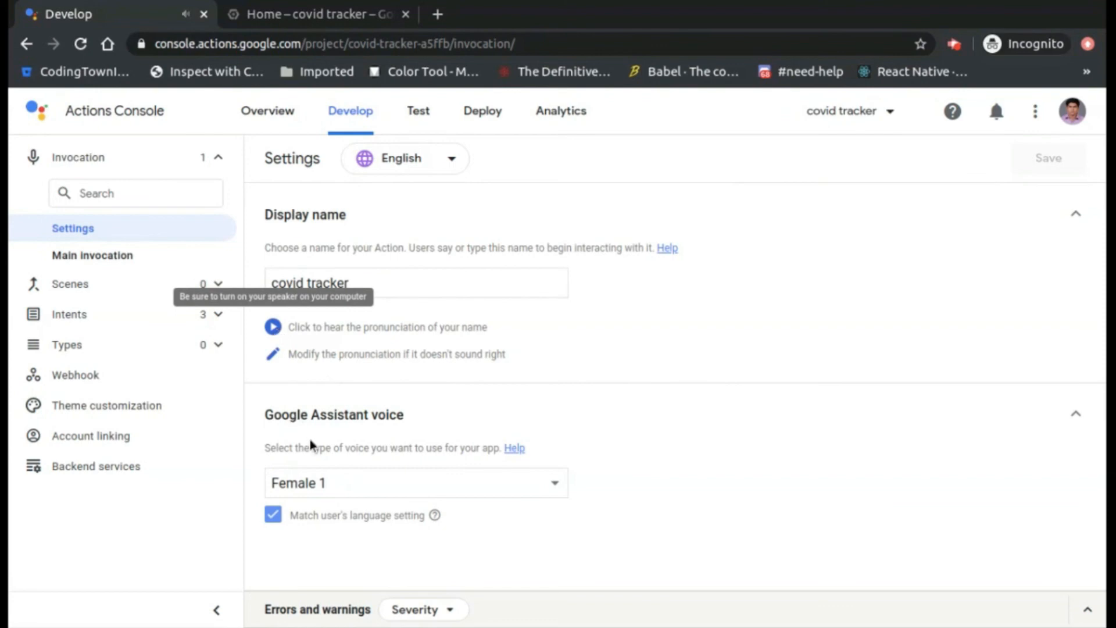
left_click(378, 482)
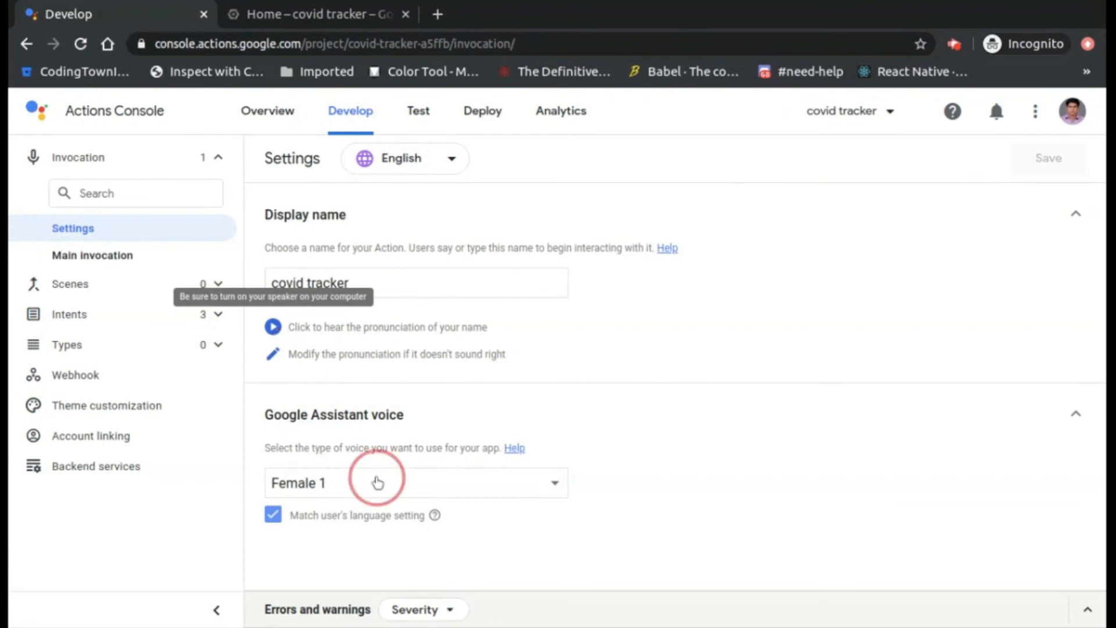
left_click(687, 491)
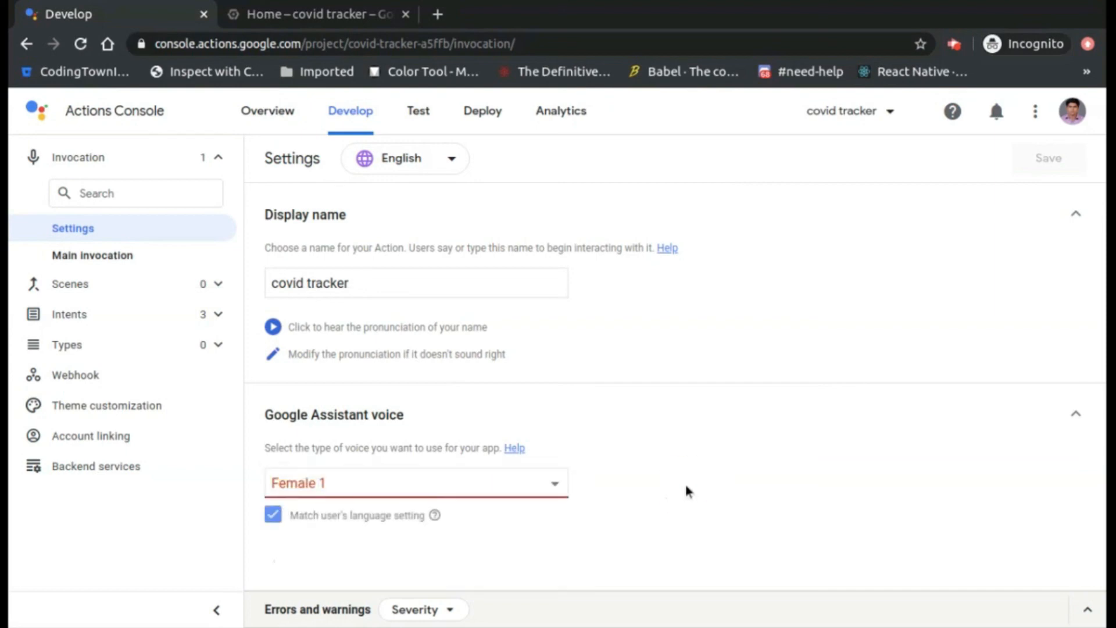